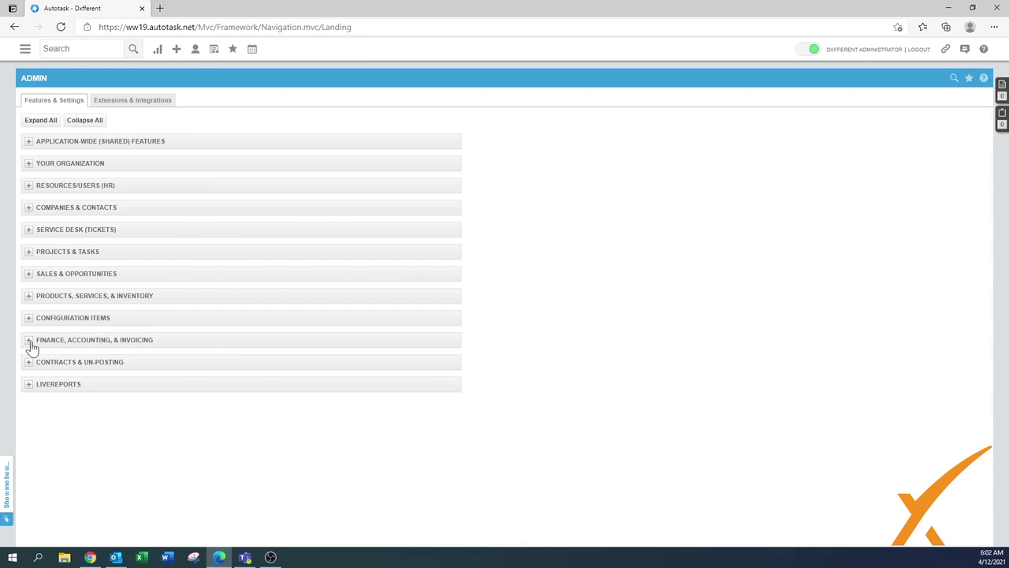
Step: Expand the Finance, Accounting & Invoicing admin section to reveal Invoice Email Messages
{"action": "left_click", "coordinate": [29, 341]}
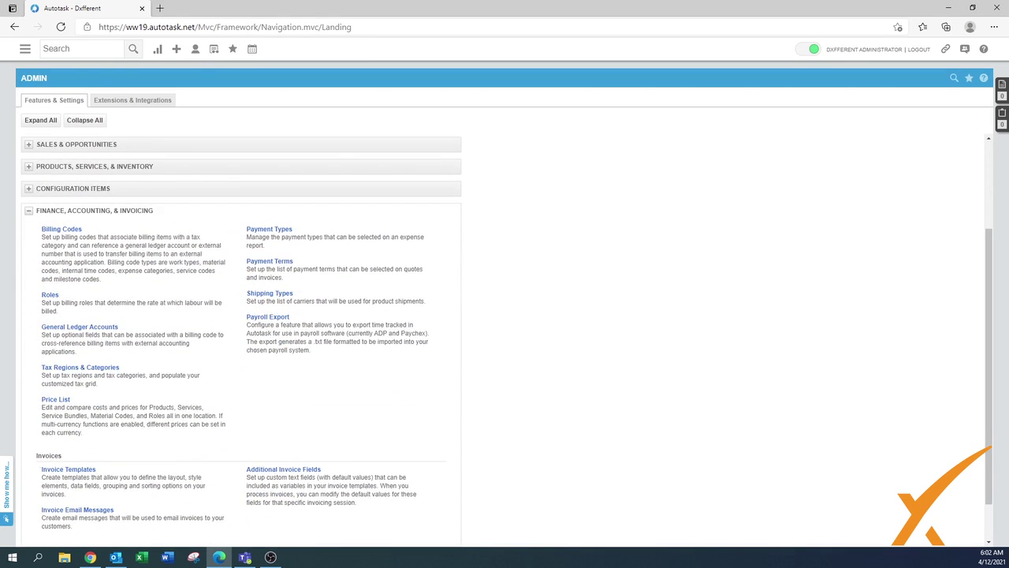
Step: Open Invoice Email Messages and inspect the Autotask Default template's body, then cancel without saving
{"action": "left_click", "coordinate": [80, 511]}
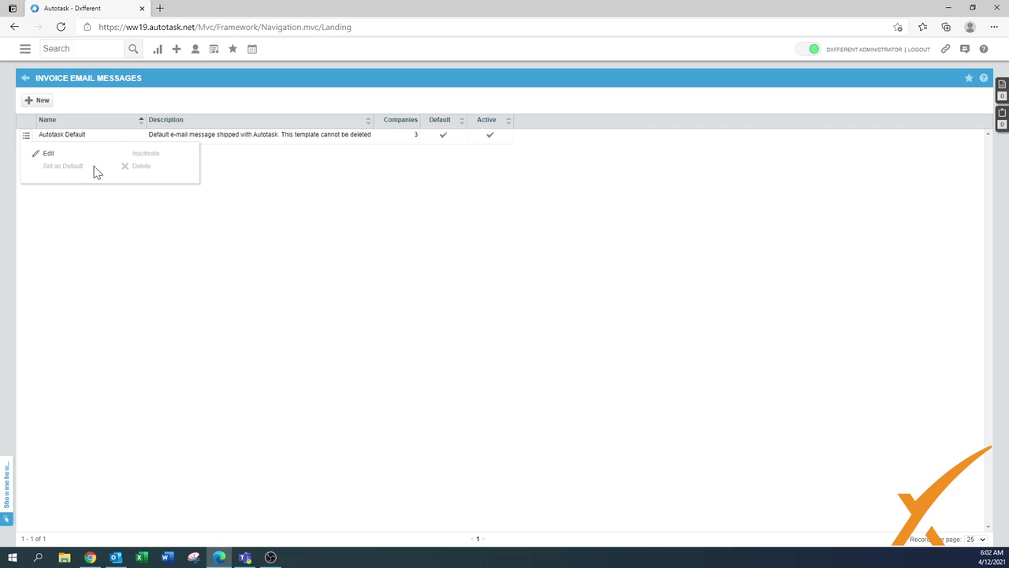
{"action": "left_click", "coordinate": [50, 157]}
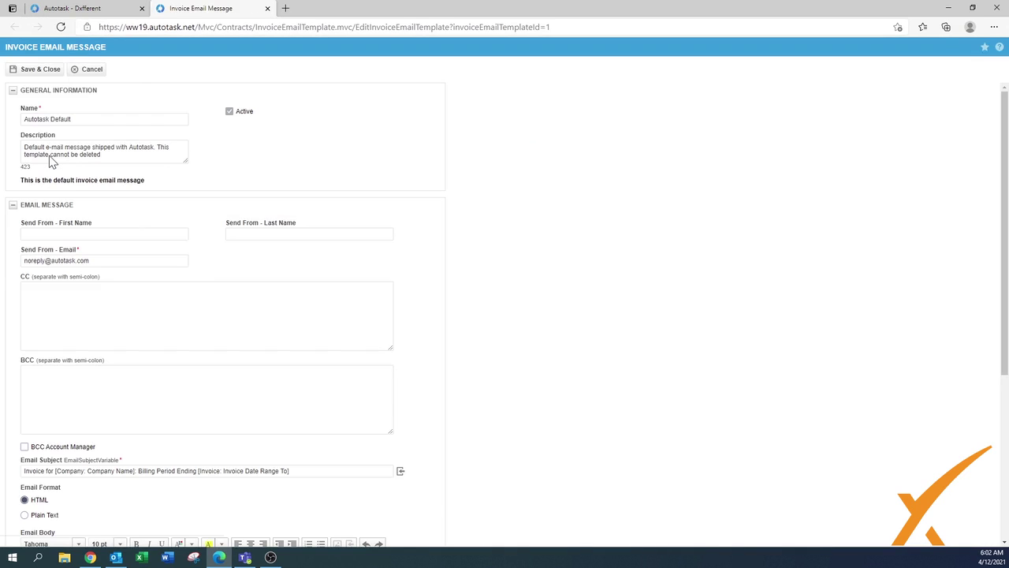
{"action": "scroll", "coordinate": [520, 313], "scroll_direction": "down", "scroll_amount": 4}
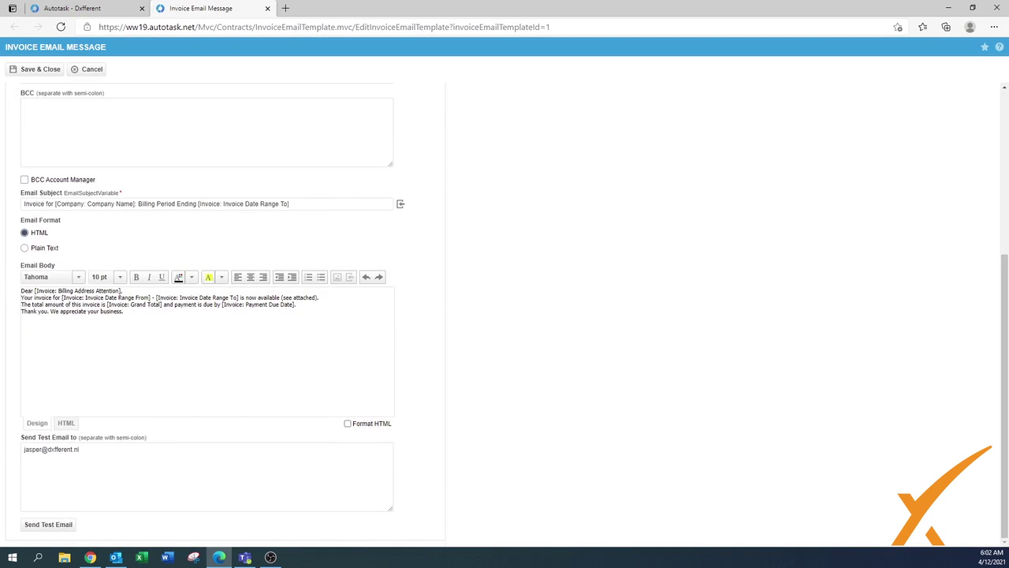
{"action": "left_click_drag", "start_coordinate": [88, 311], "coordinate": [123, 311]}
{"action": "key", "text": "ctrl+a"}
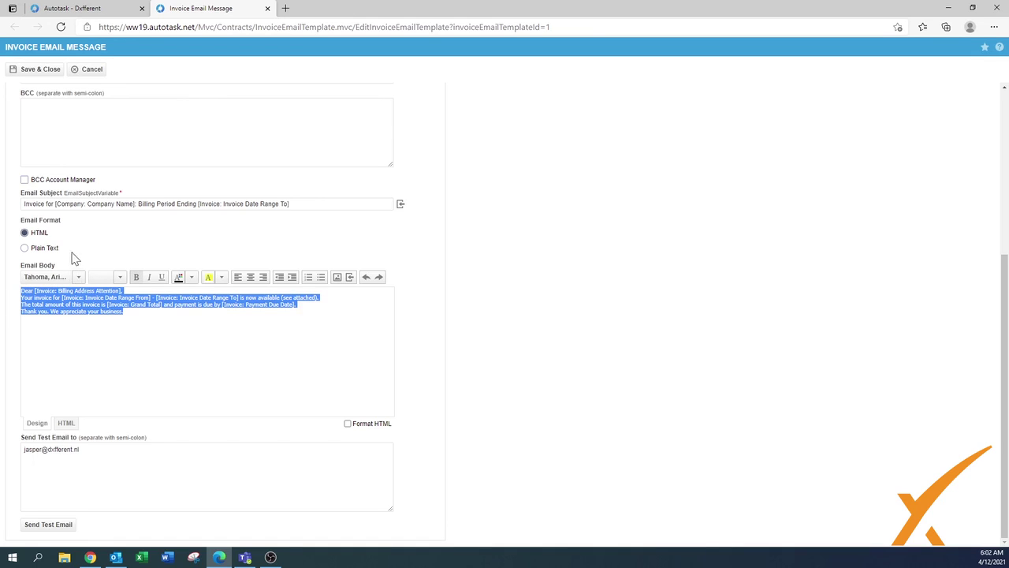
{"action": "left_click", "coordinate": [87, 69]}
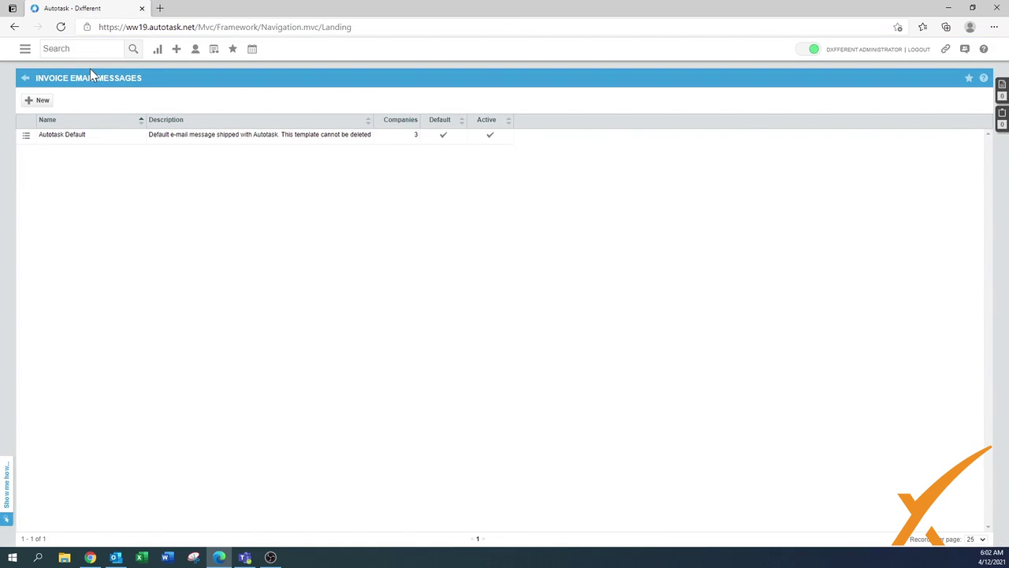
Step: Start a new invoice email message named '-Dxfferent - Email Message'
{"action": "left_click", "coordinate": [41, 102]}
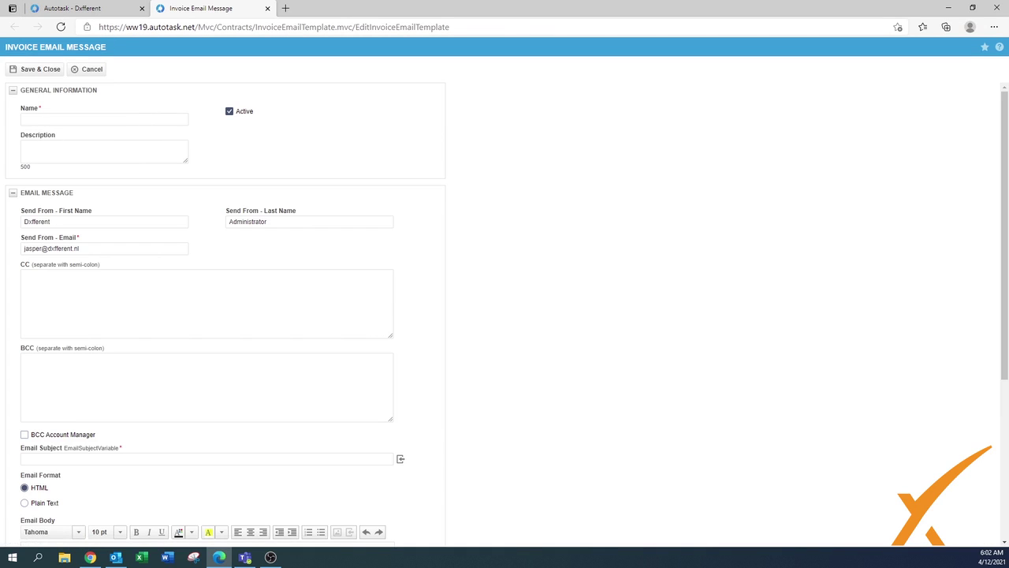
{"action": "left_click", "coordinate": [105, 119]}
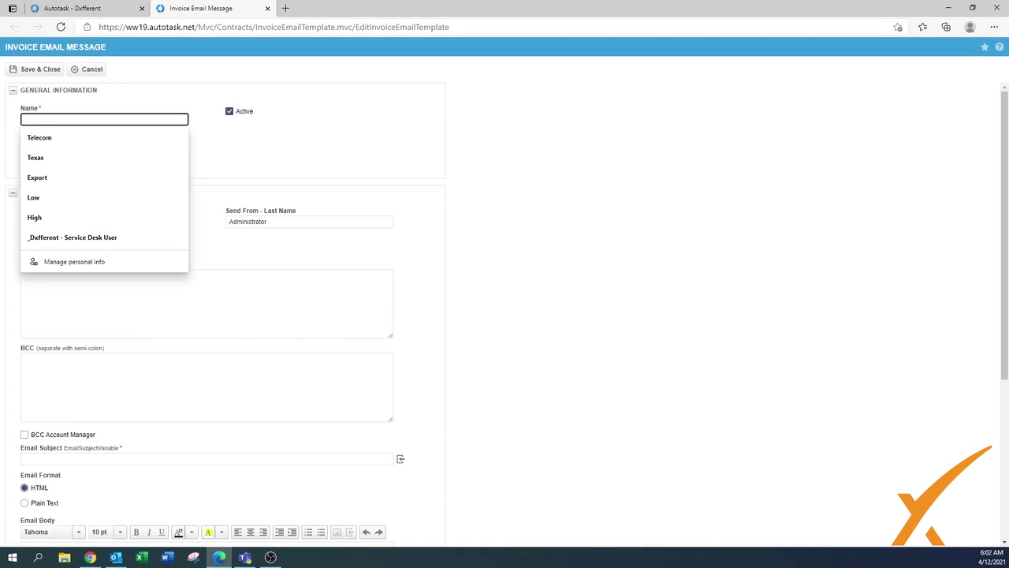
{"action": "left_click", "coordinate": [25, 119]}
{"action": "type", "text": "-D"}
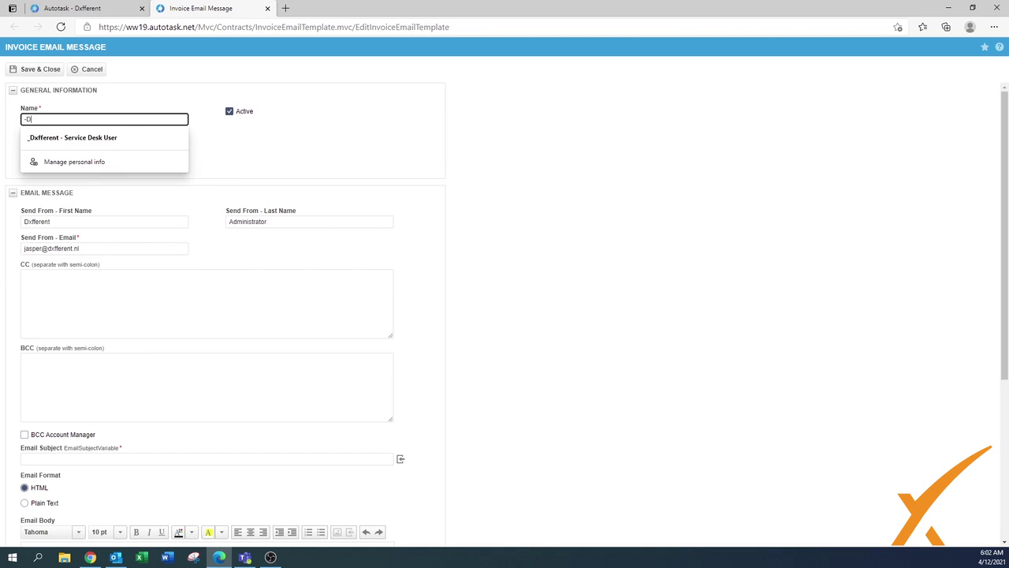
{"action": "type", "text": "xfferent - Email"}
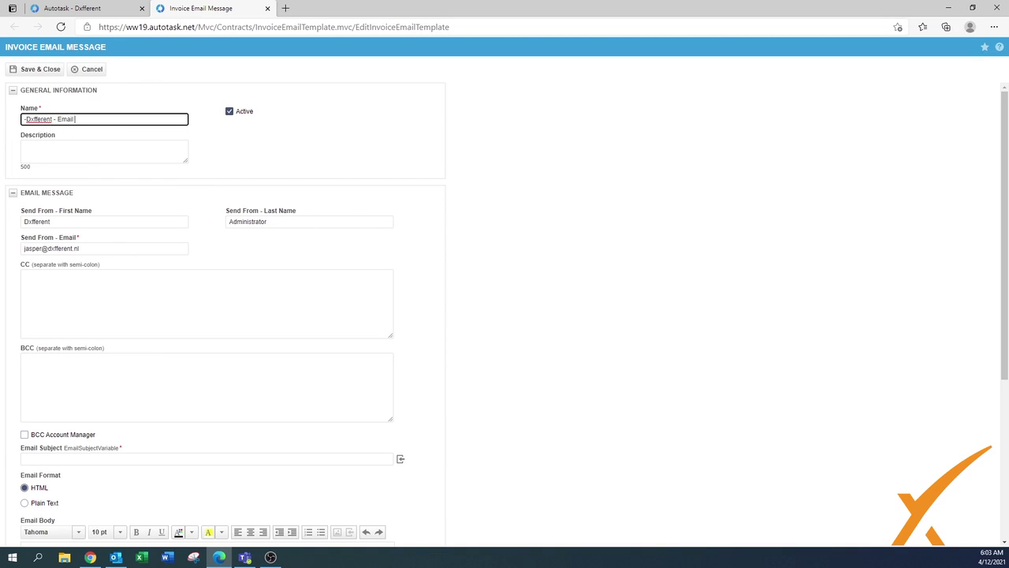
{"action": "type", "text": " Message"}
Step: Clear the Send From last name and change the sender e-mail prefix to 'finance'
{"action": "left_click", "coordinate": [55, 221]}
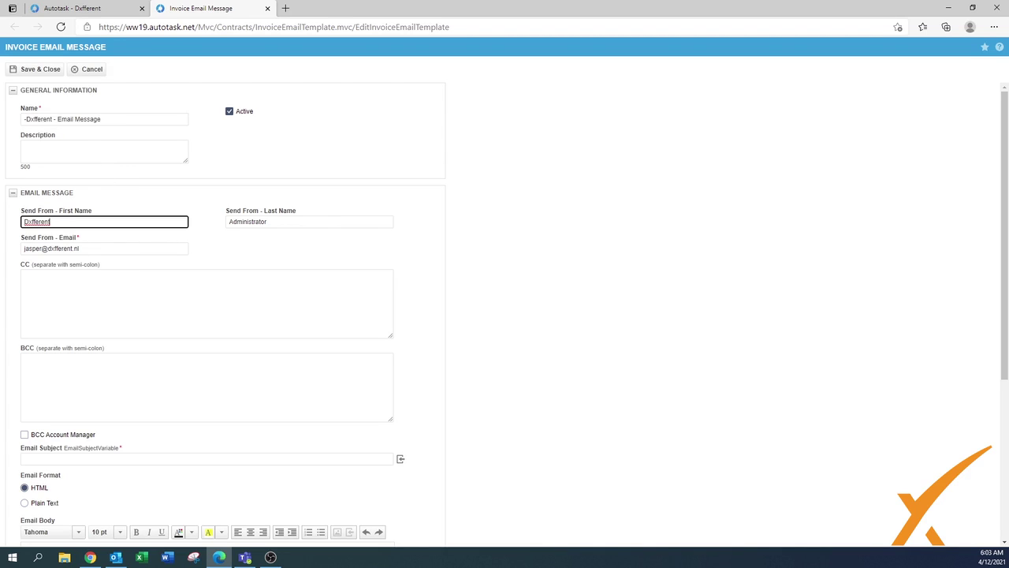
{"action": "key", "text": "Tab"}
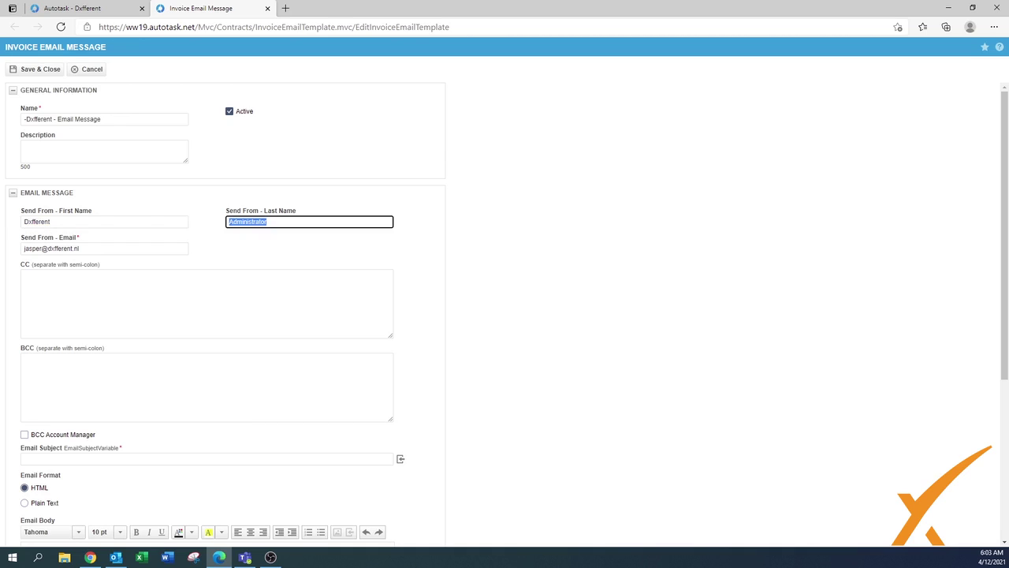
{"action": "key", "text": "BackSpace"}
{"action": "left_click_drag", "start_coordinate": [43, 249], "coordinate": [16, 250]}
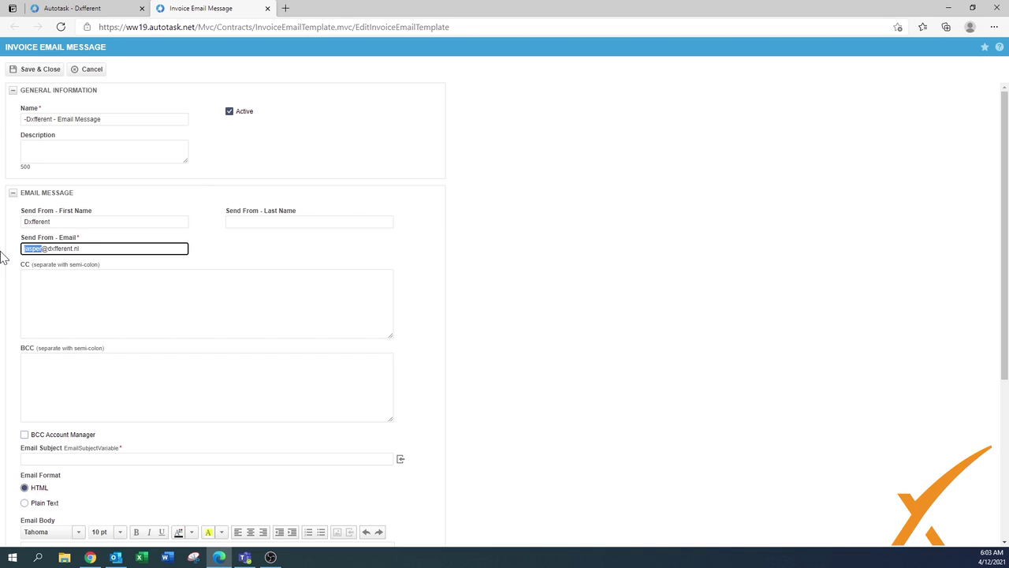
{"action": "type", "text": "finance"}
Step: Set the sender's last name to Dxfferent and first name to Accounting
{"action": "key", "text": "shift+Tab"}
{"action": "key", "text": "ctrl+c"}
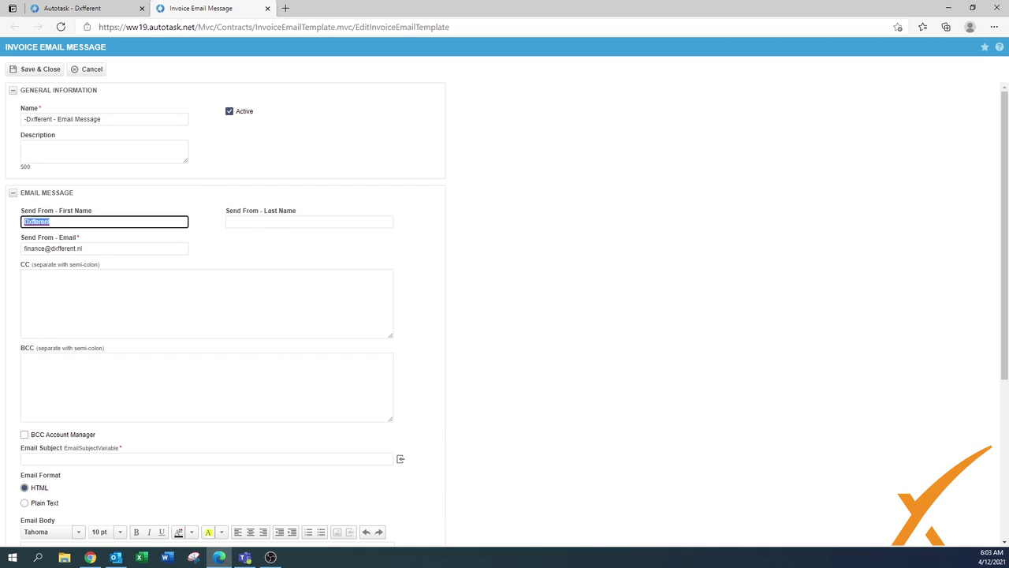
{"action": "key", "text": "Tab"}
{"action": "key", "text": "ctrl+v"}
{"action": "key", "text": "shift+Tab"}
{"action": "type", "text": "Accounting"}
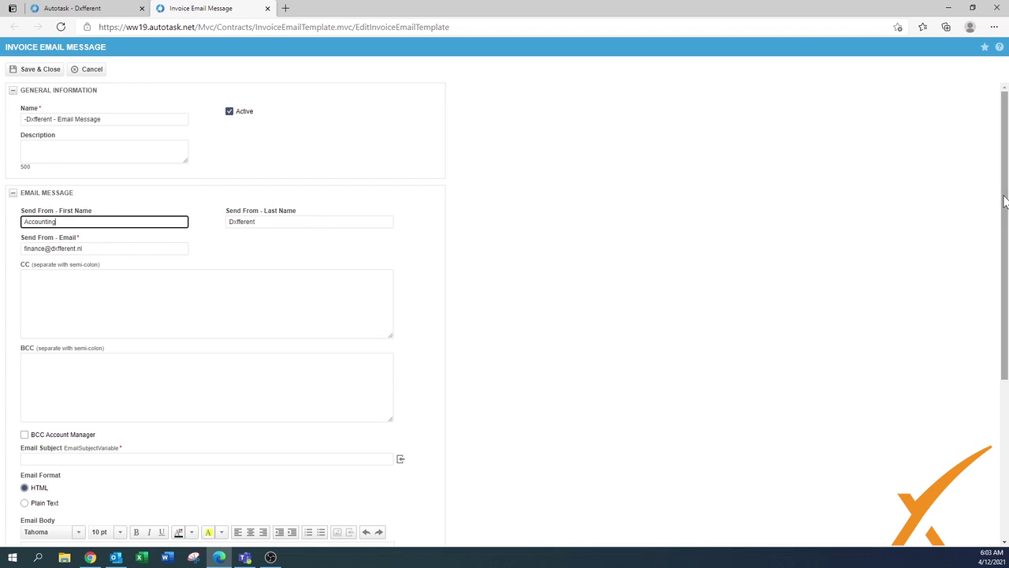
Step: Remove the accidentally pasted 'Dxfferent' text from the email body
{"action": "scroll", "coordinate": [1006, 213], "scroll_direction": "down", "scroll_amount": 3}
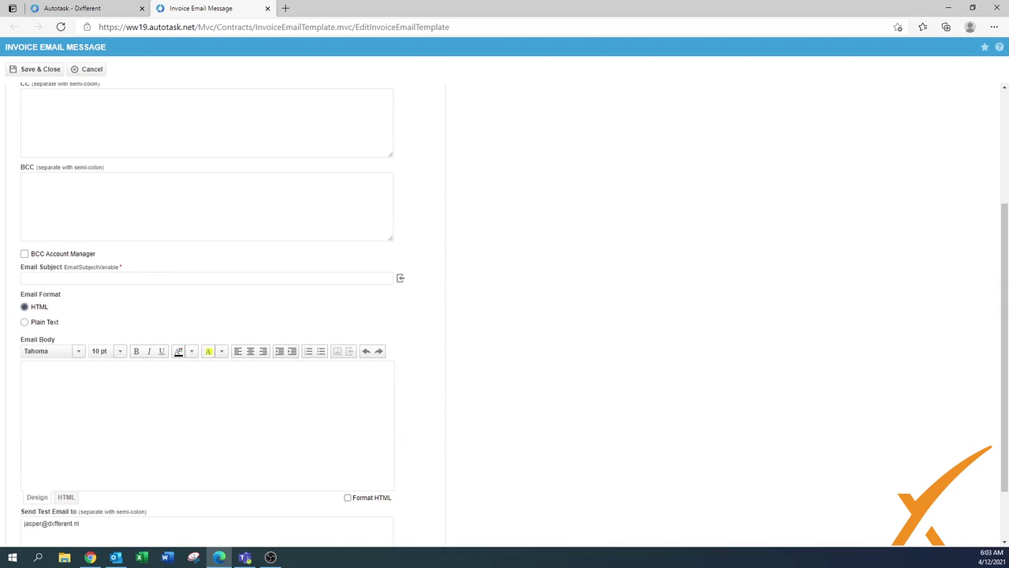
{"action": "left_click", "coordinate": [22, 364]}
{"action": "key", "text": "ctrl+v"}
{"action": "key", "text": "ctrl+a"}
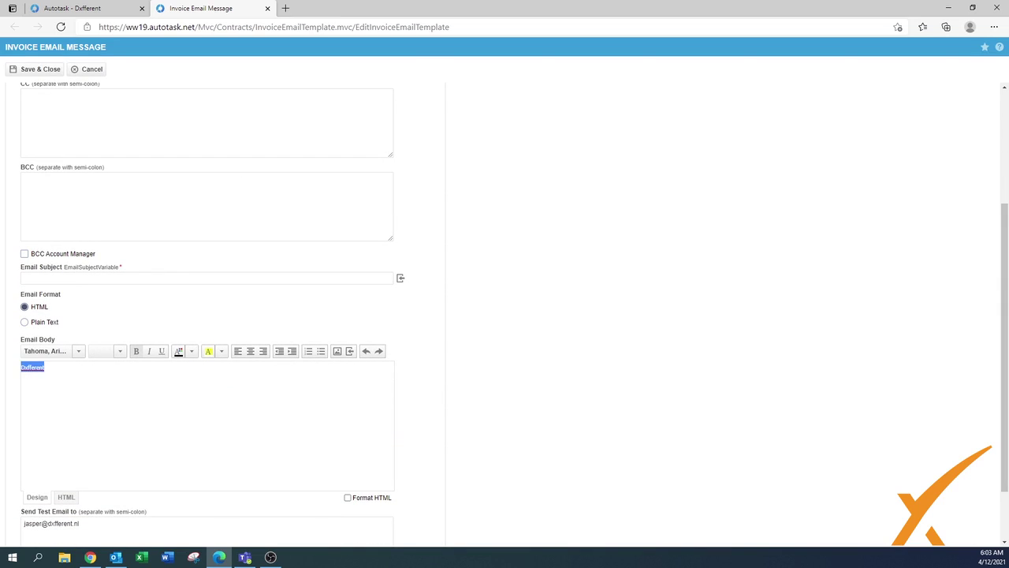
{"action": "key", "text": "BackSpace"}
Step: Write the subject as 'Invoice' plus the [Invoice: Invoice Number] variable and a dash
{"action": "left_click", "coordinate": [205, 278]}
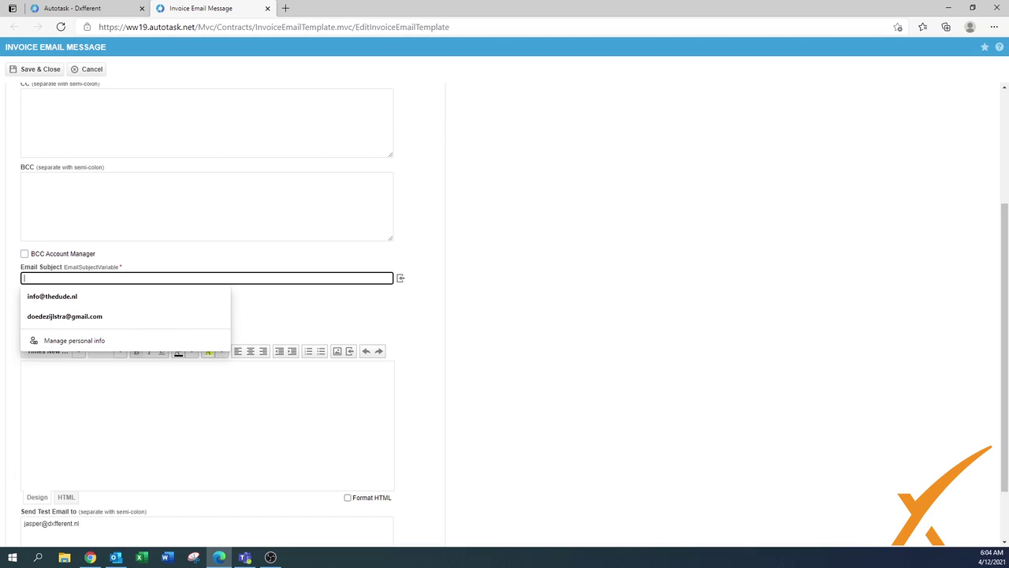
{"action": "type", "text": "Invoice"}
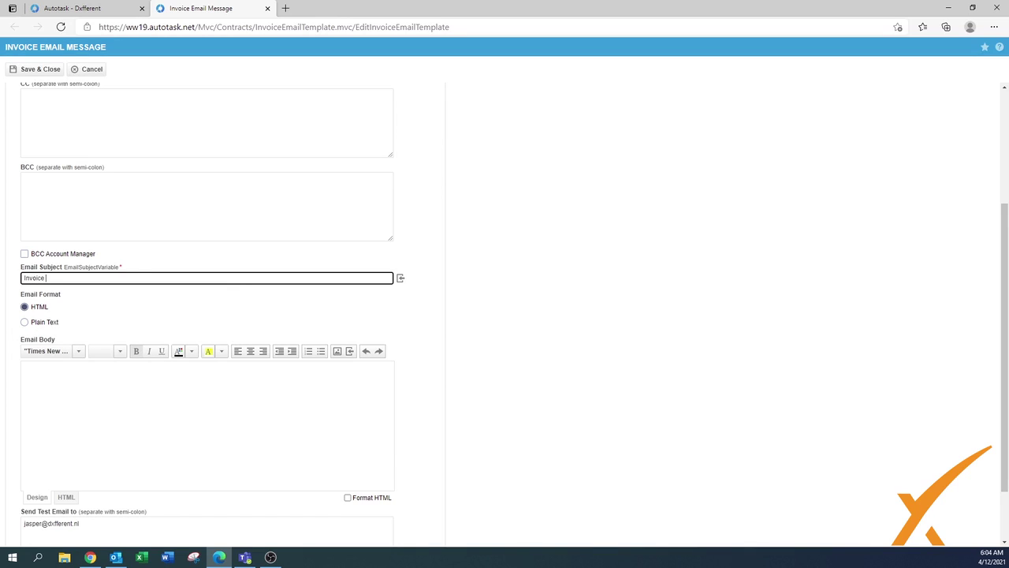
{"action": "left_click", "coordinate": [400, 280]}
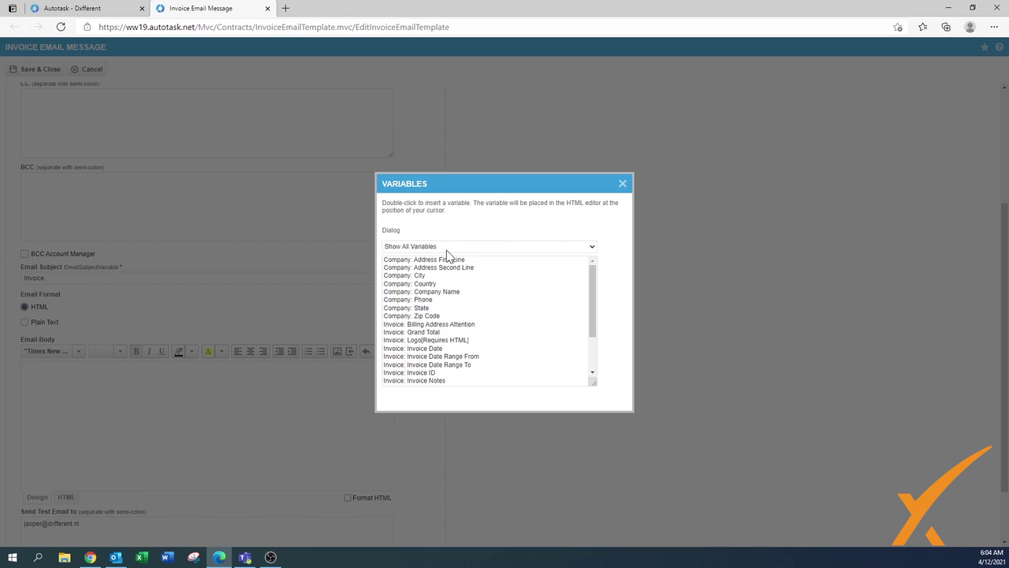
{"action": "left_click", "coordinate": [446, 249]}
{"action": "left_click", "coordinate": [413, 296]}
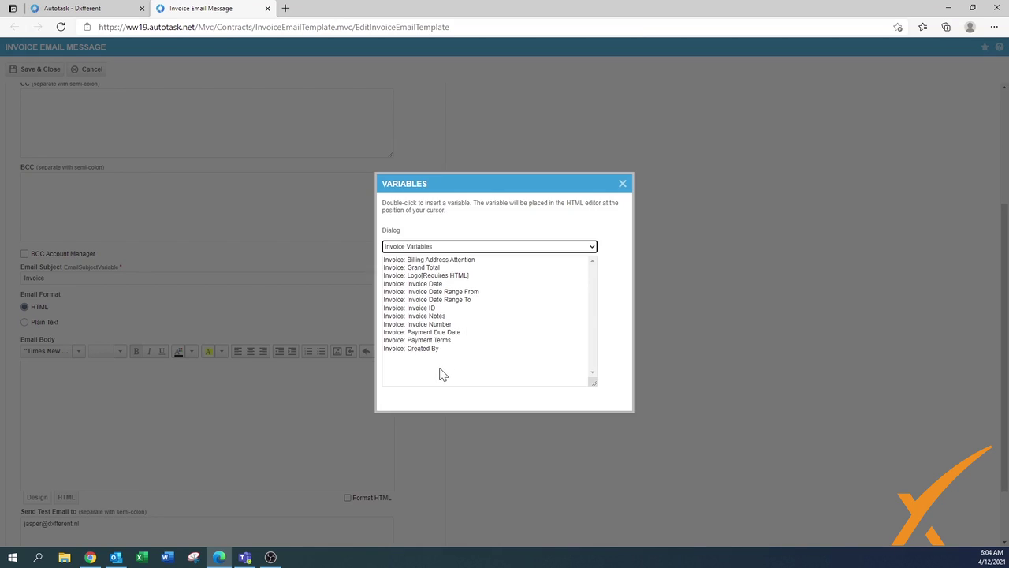
{"action": "left_click", "coordinate": [434, 326]}
{"action": "double_click", "coordinate": [433, 326]}
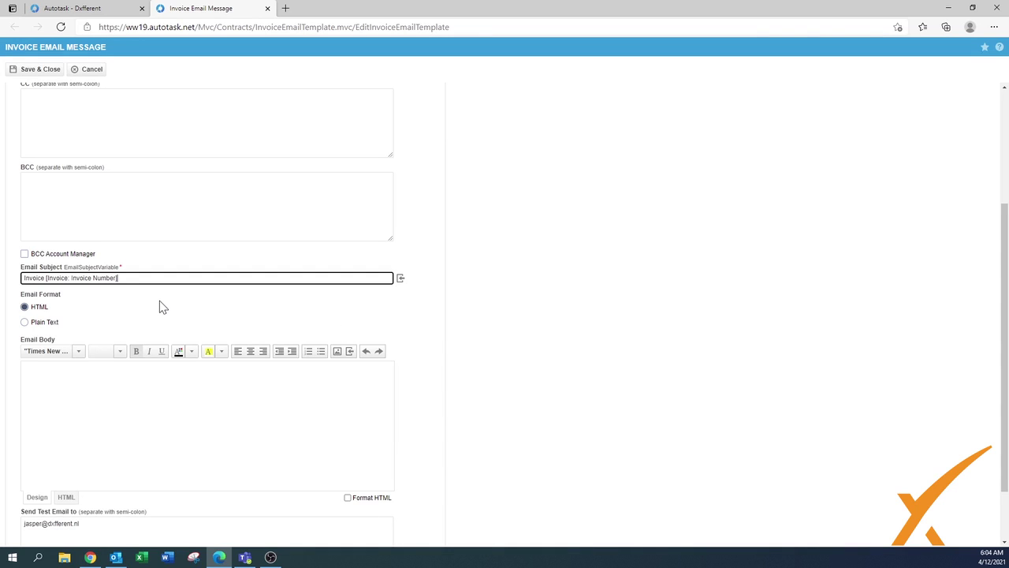
{"action": "type", "text": "-"}
Step: Append the [Company: Company Name] variable to the end of the subject
{"action": "left_click", "coordinate": [400, 278]}
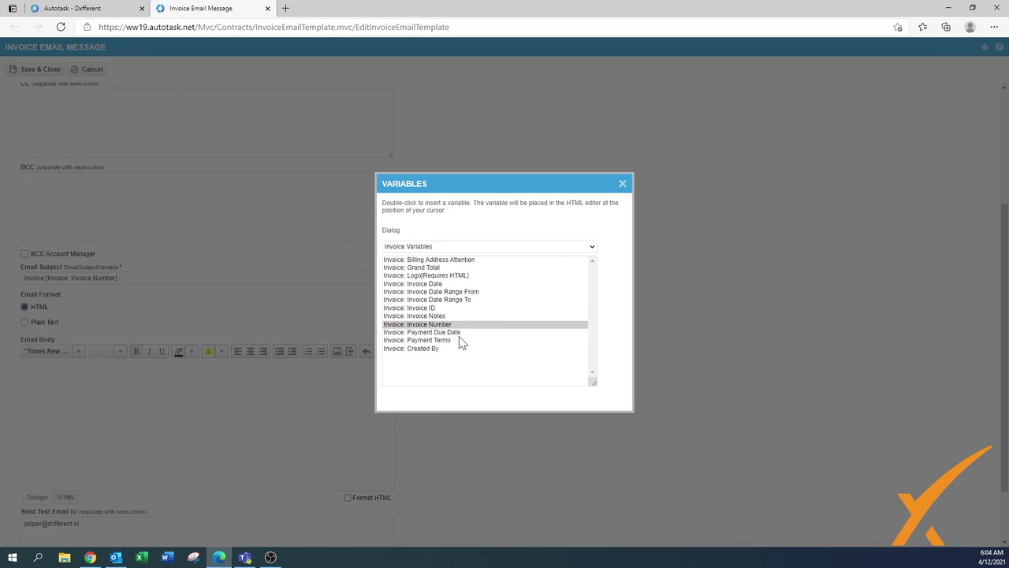
{"action": "left_click", "coordinate": [434, 246]}
{"action": "left_click", "coordinate": [431, 283]}
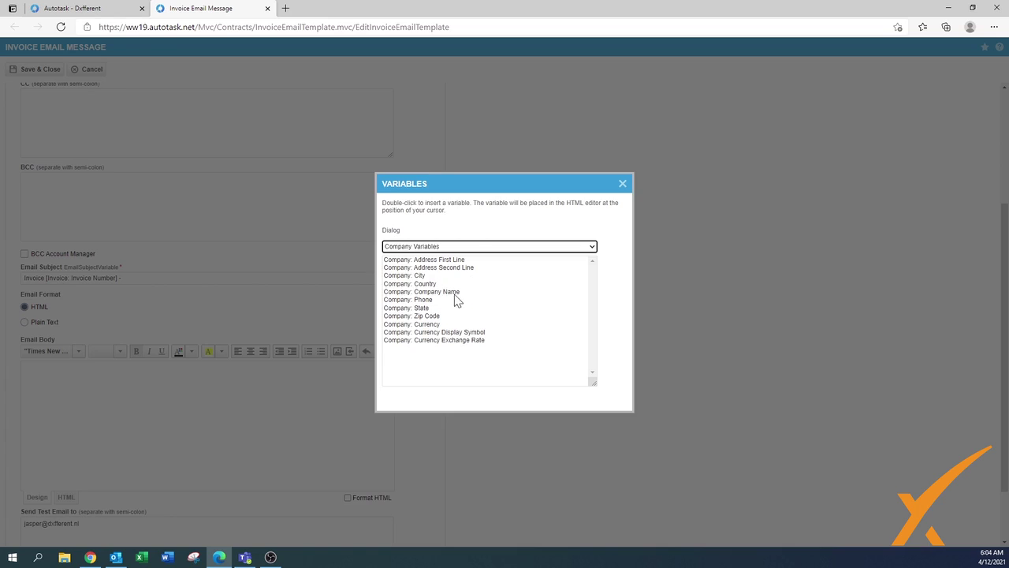
{"action": "double_click", "coordinate": [451, 292]}
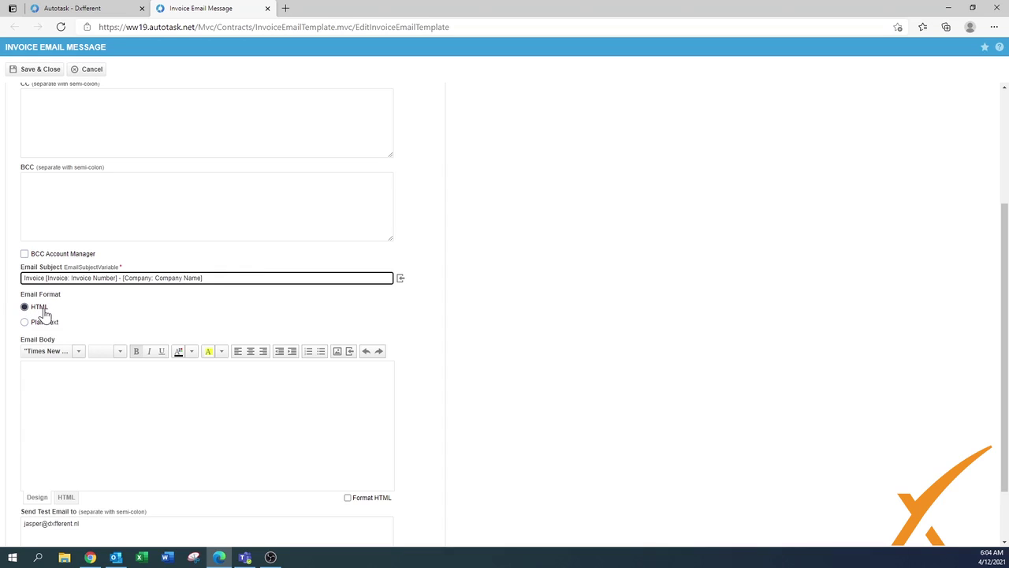
Step: Enable Format HTML and type 'Dear Madam/Sir,' and 'Please find attached your newest invoice' in the body
{"action": "scroll", "coordinate": [511, 411], "scroll_direction": "down", "scroll_amount": 1}
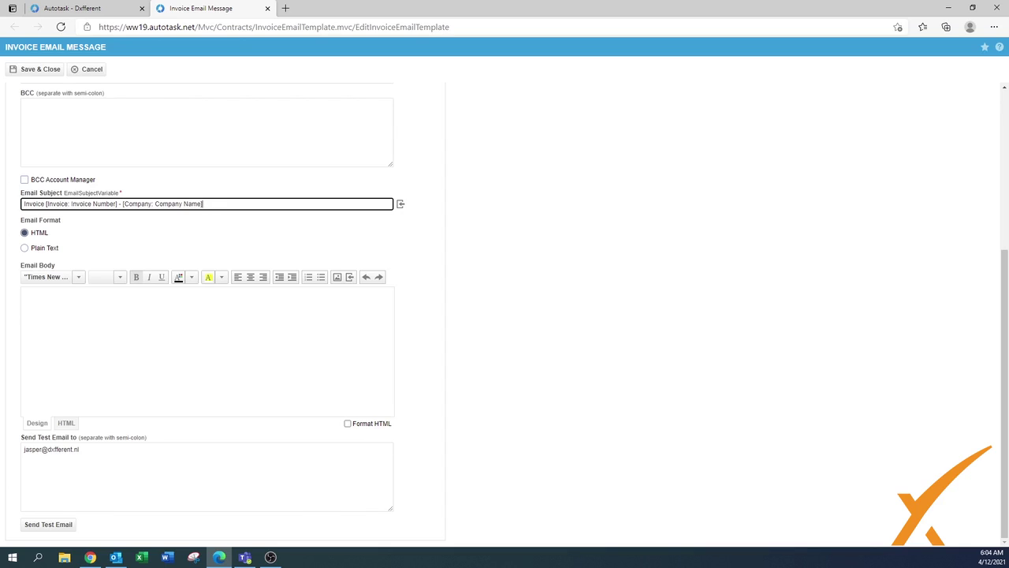
{"action": "left_click", "coordinate": [348, 424]}
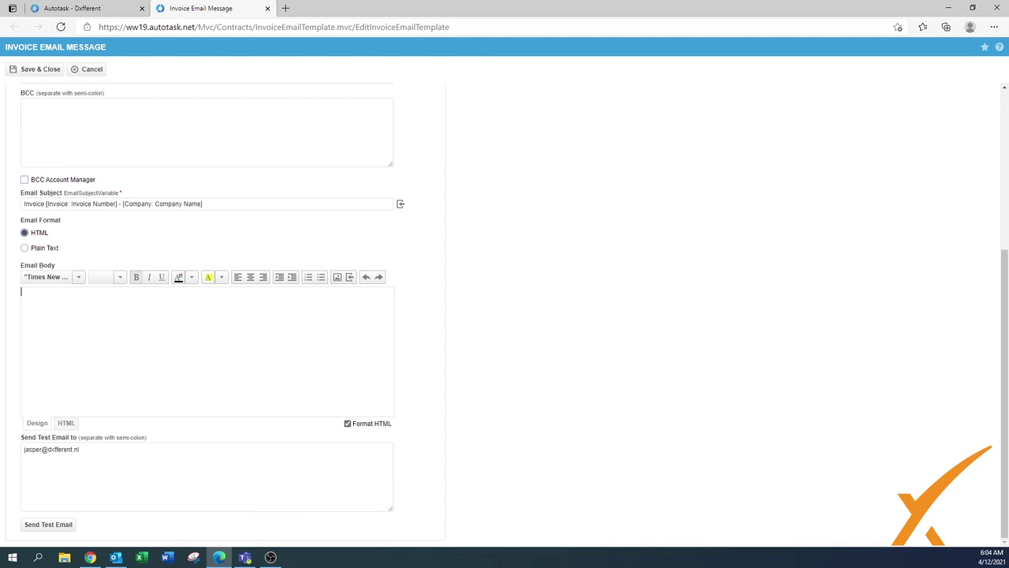
{"action": "type", "text": "Dear Mam"}
{"action": "type", "text": "dam"}
{"action": "type", "text": "/Sir"}
{"action": "type", "text": "Please find att"}
{"action": "type", "text": "ached your n"}
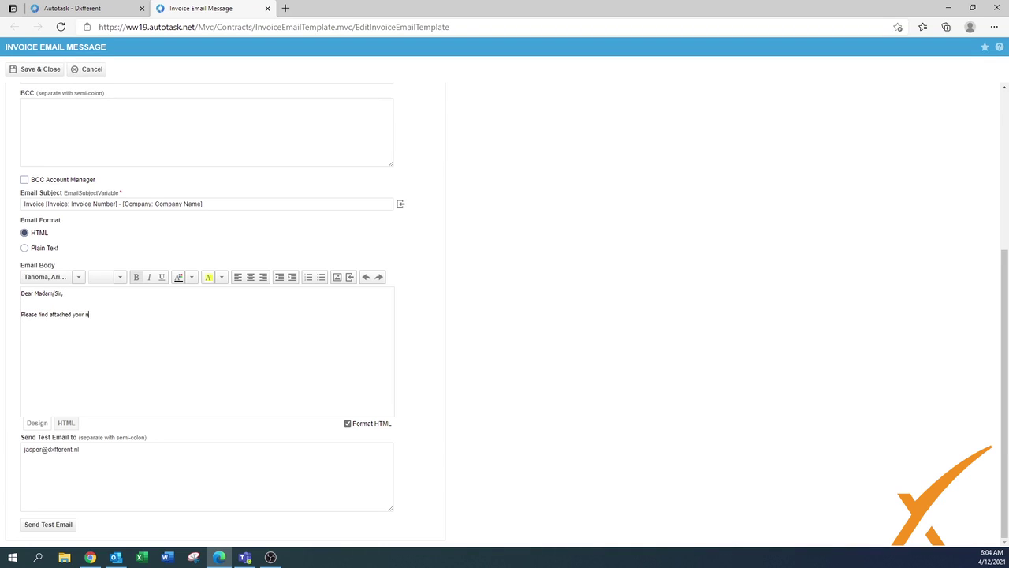
{"action": "type", "text": "ewest invoice ["}
Step: Add the [Invoice: Invoice Number] variable from Invoice Variables to the end of the invoice sentence
{"action": "left_click", "coordinate": [350, 278]}
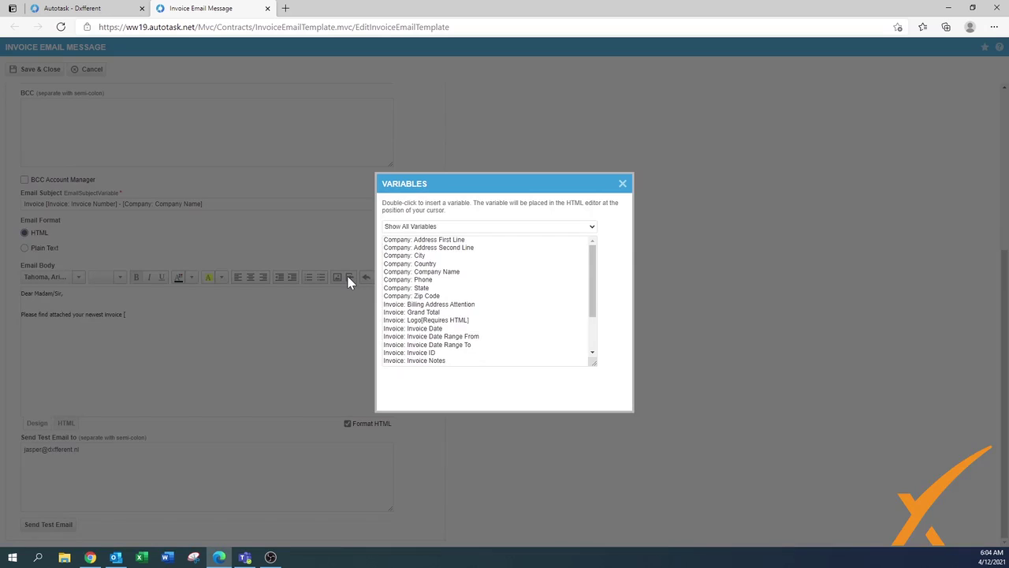
{"action": "left_click", "coordinate": [435, 228]}
{"action": "left_click", "coordinate": [423, 277]}
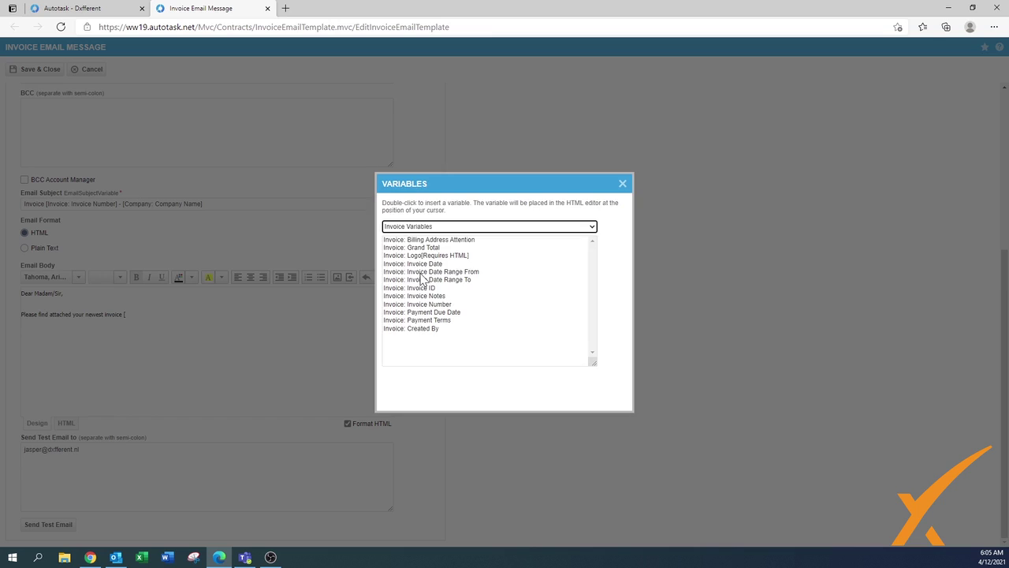
{"action": "double_click", "coordinate": [438, 305]}
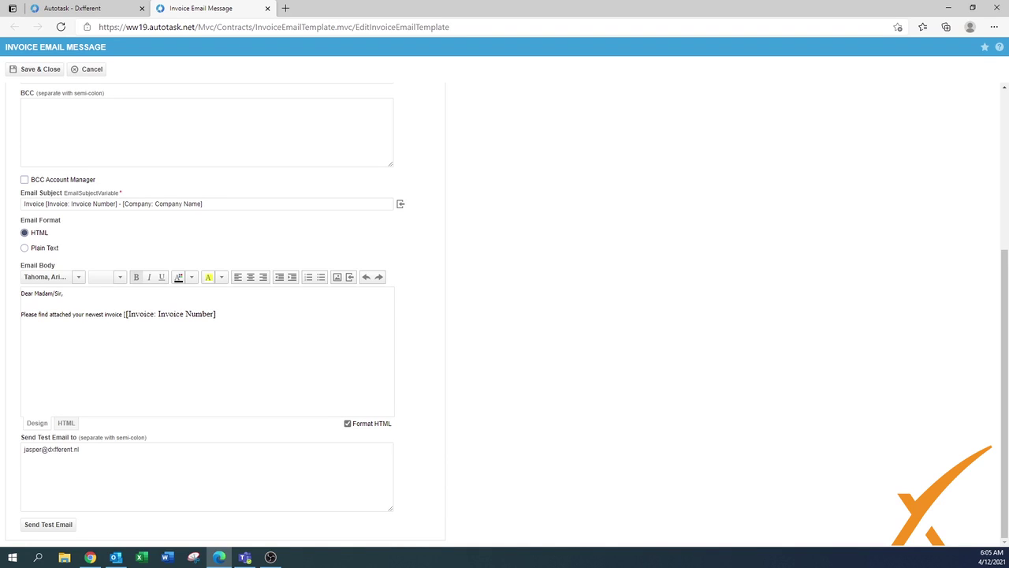
Step: End the sentence with a period and add 'If you have any questions, please contact us.', 'Sincerely, Accounting Team'
{"action": "type", "text": "."}
{"action": "key", "text": "Return"}
{"action": "type", "text": "If you have any questions, please con"}
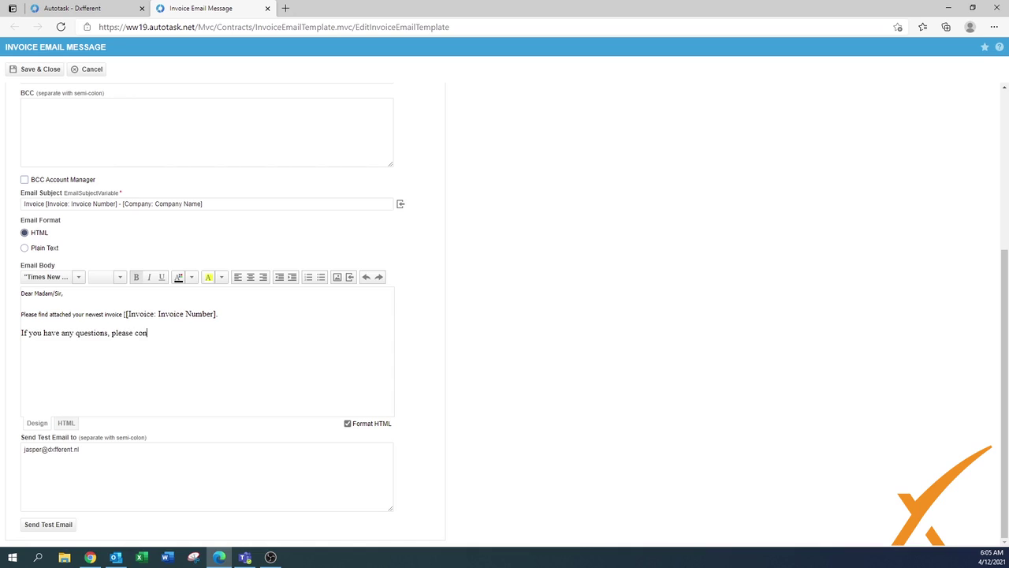
{"action": "type", "text": "tact us."}
{"action": "key", "text": "Return"}
{"action": "type", "text": "Sincerely, "}
{"action": "type", "text": "Accounting "}
{"action": "type", "text": "Team"}
{"action": "key", "text": "Return"}
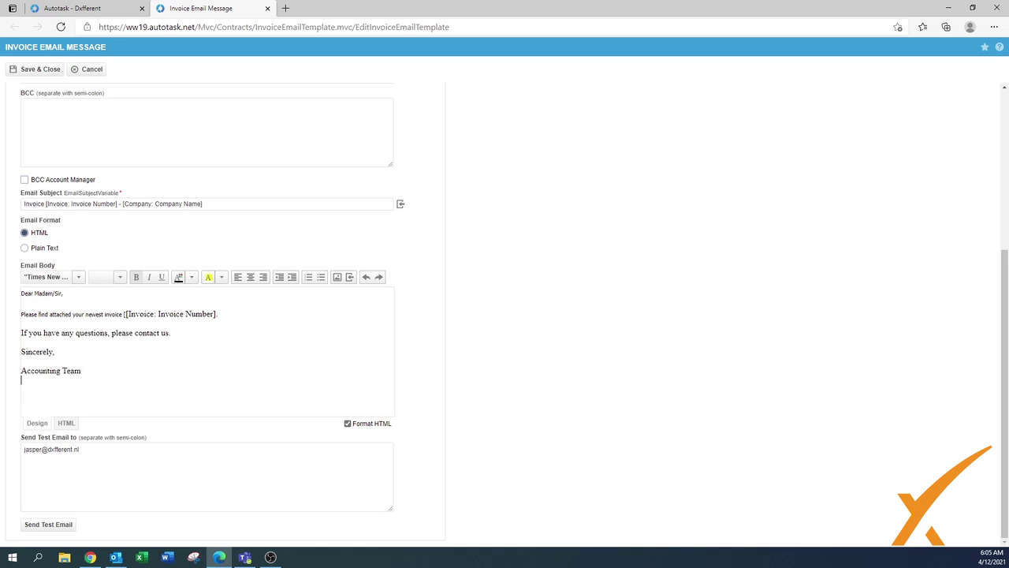
Step: From Show All Variables, insert [Invoice: Logo[Requires HTML]] on a new line under 'Accounting Team'
{"action": "left_click", "coordinate": [350, 277]}
{"action": "left_click", "coordinate": [409, 229]}
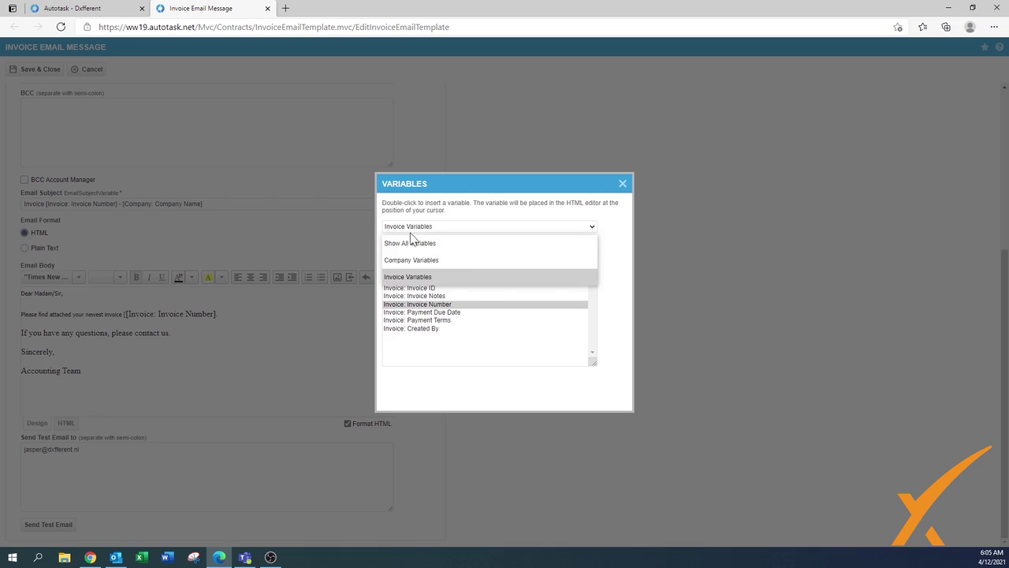
{"action": "left_click", "coordinate": [417, 243]}
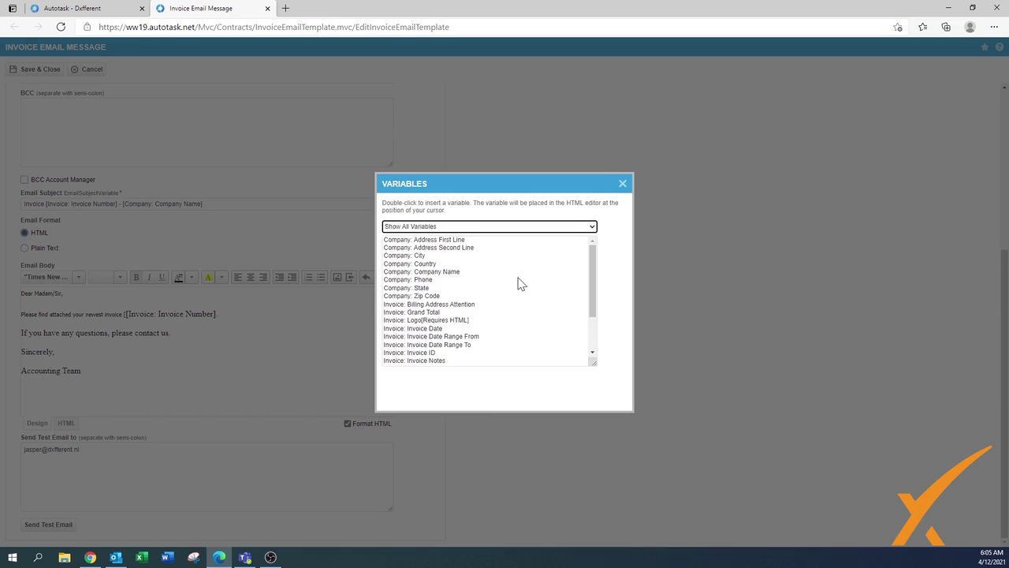
{"action": "left_click", "coordinate": [595, 282]}
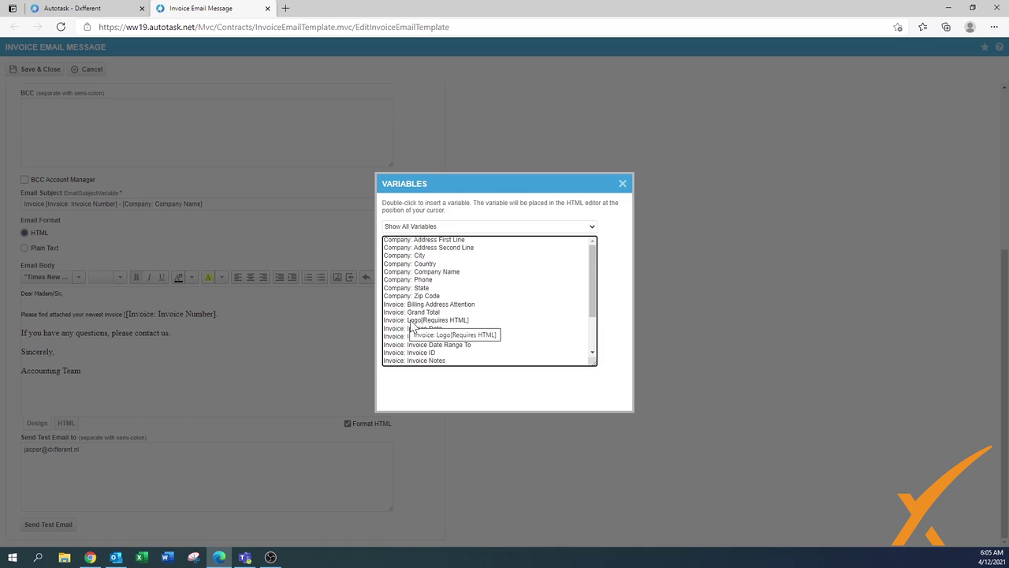
{"action": "left_click", "coordinate": [465, 322]}
{"action": "double_click", "coordinate": [464, 321]}
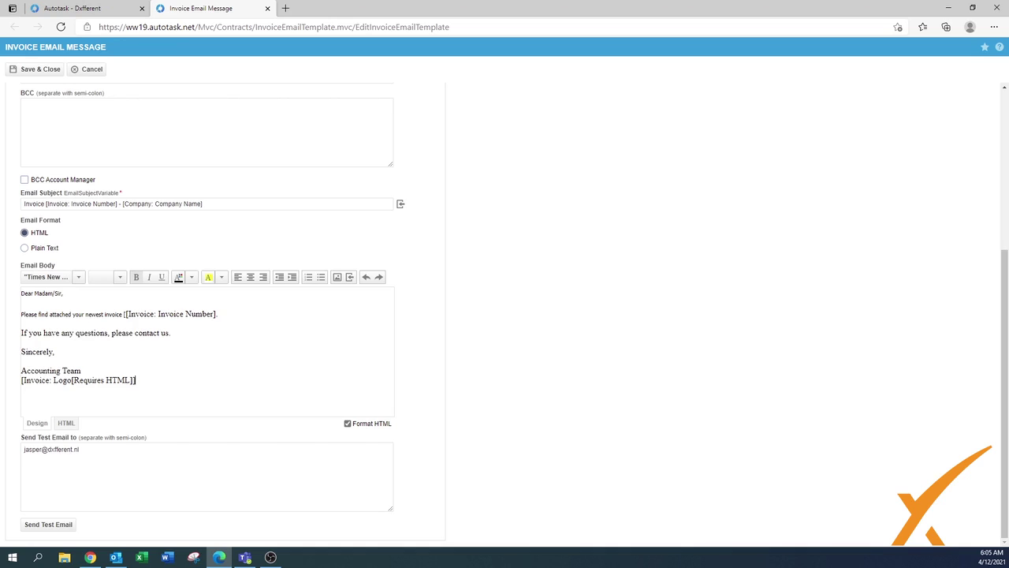
Step: Format the whole email body in Times New Roman, 12 pt
{"action": "left_click_drag", "start_coordinate": [135, 380], "coordinate": [21, 292]}
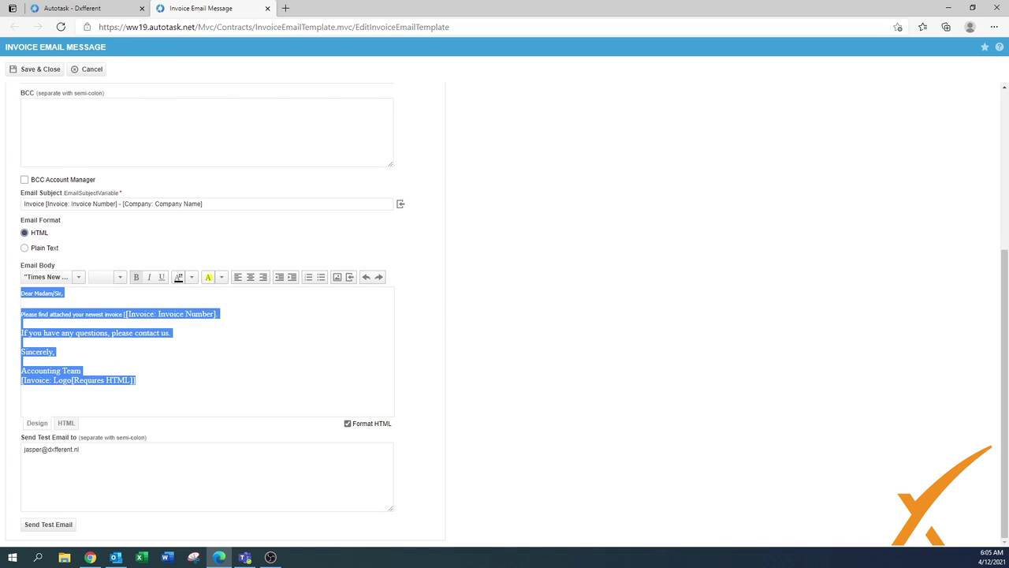
{"action": "left_click", "coordinate": [78, 276]}
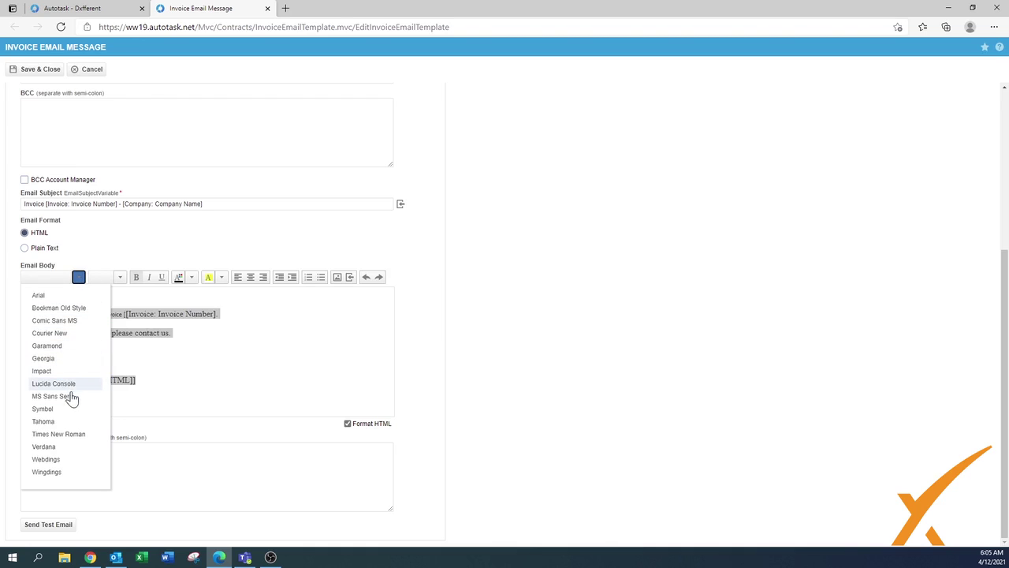
{"action": "left_click", "coordinate": [69, 435]}
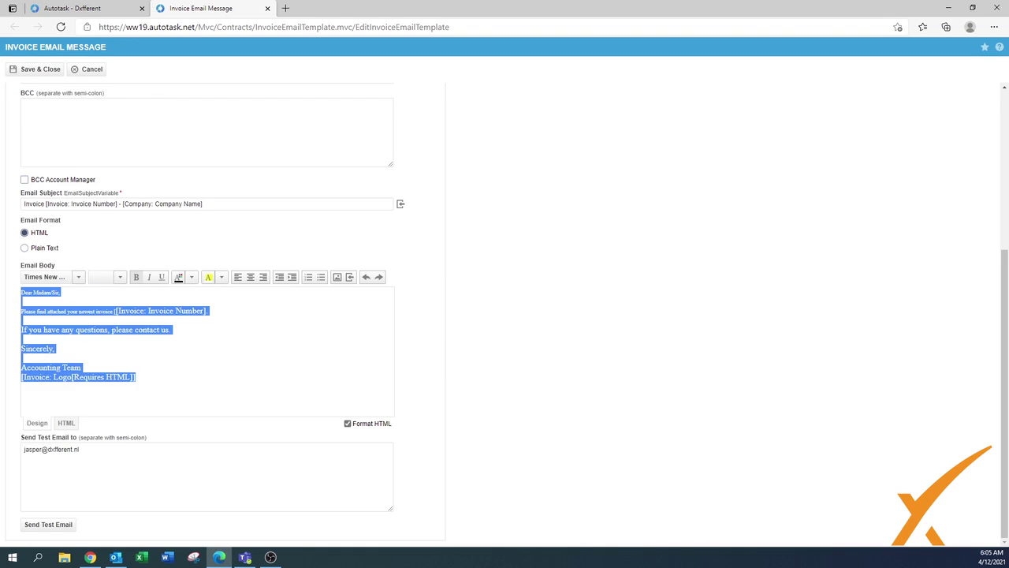
{"action": "left_click", "coordinate": [119, 278]}
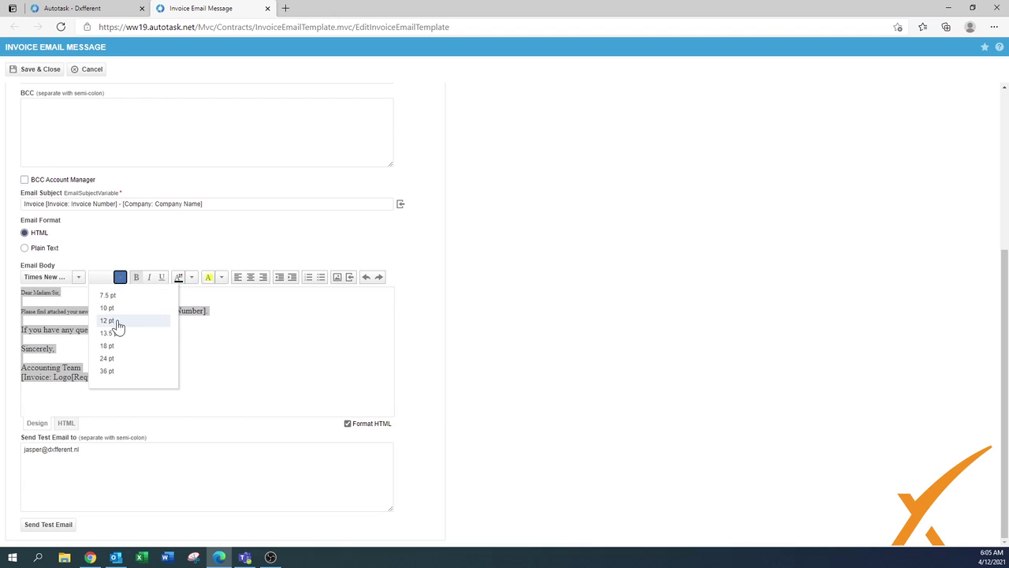
{"action": "left_click", "coordinate": [117, 321]}
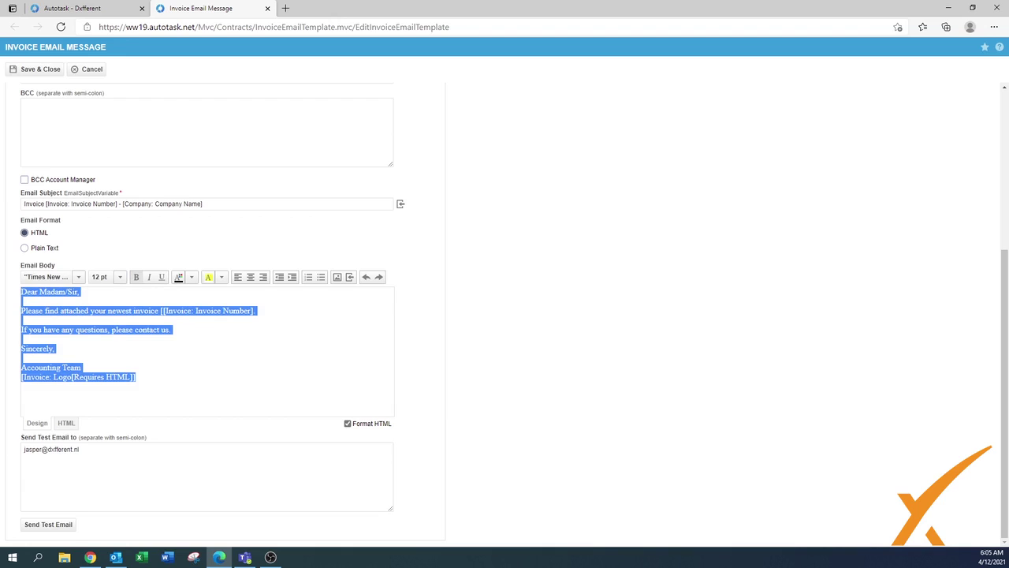
{"action": "left_click", "coordinate": [22, 358]}
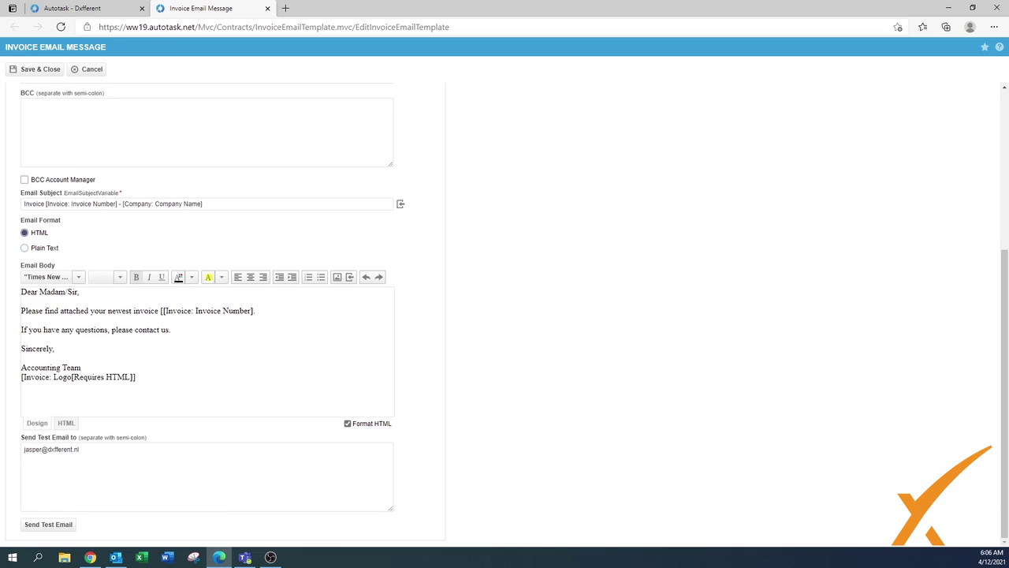
Step: Recheck the body's font and font size dropdown choices
{"action": "left_click", "coordinate": [78, 276]}
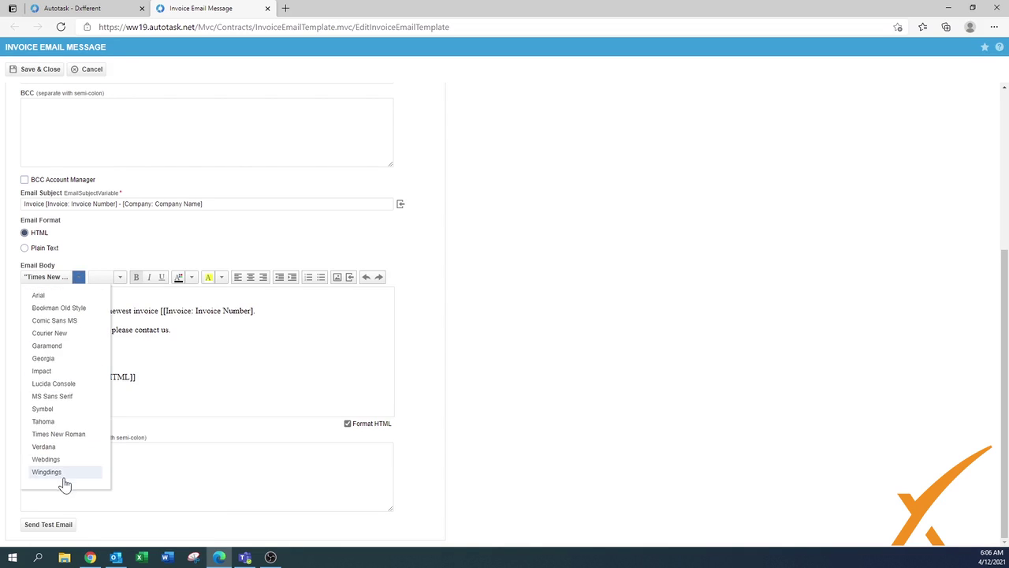
{"action": "left_click", "coordinate": [115, 281]}
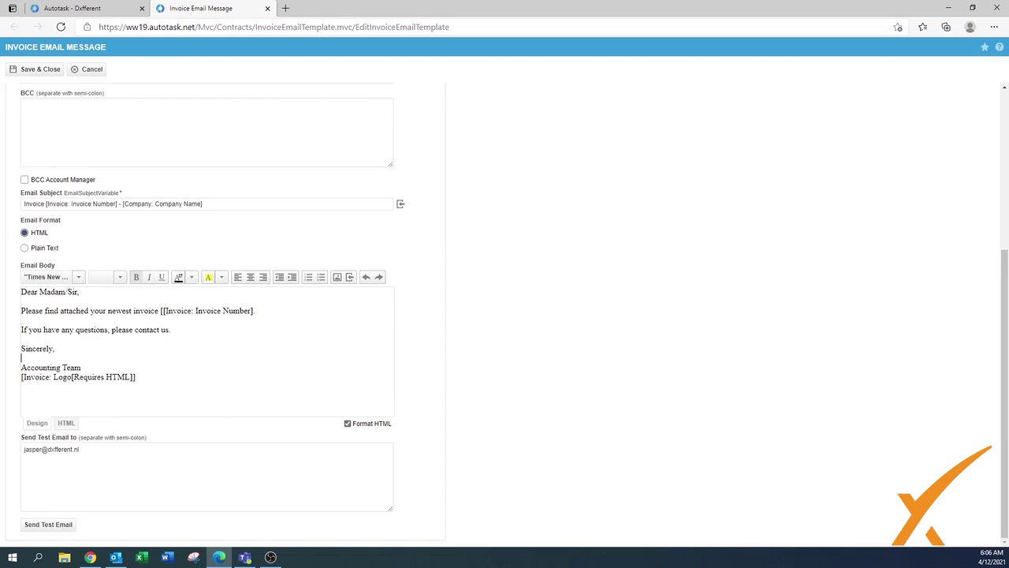
{"action": "left_click", "coordinate": [208, 276]}
Step: Save and close the new -Dxfferent - Email Message invoice template
{"action": "left_click", "coordinate": [208, 277]}
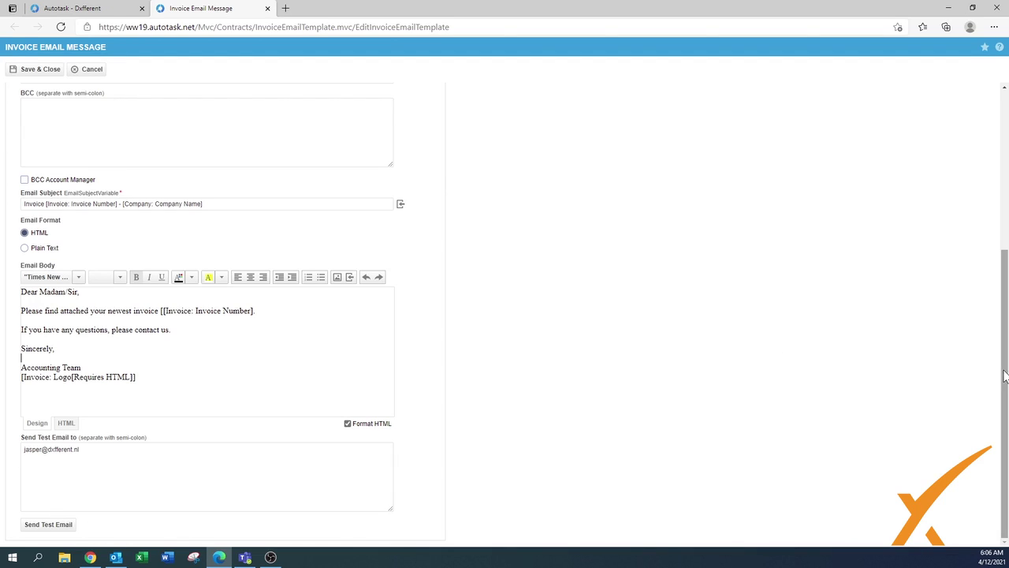
{"action": "scroll", "coordinate": [1005, 376], "scroll_direction": "up", "scroll_amount": 3}
{"action": "scroll", "coordinate": [1004, 315], "scroll_direction": "up", "scroll_amount": 1}
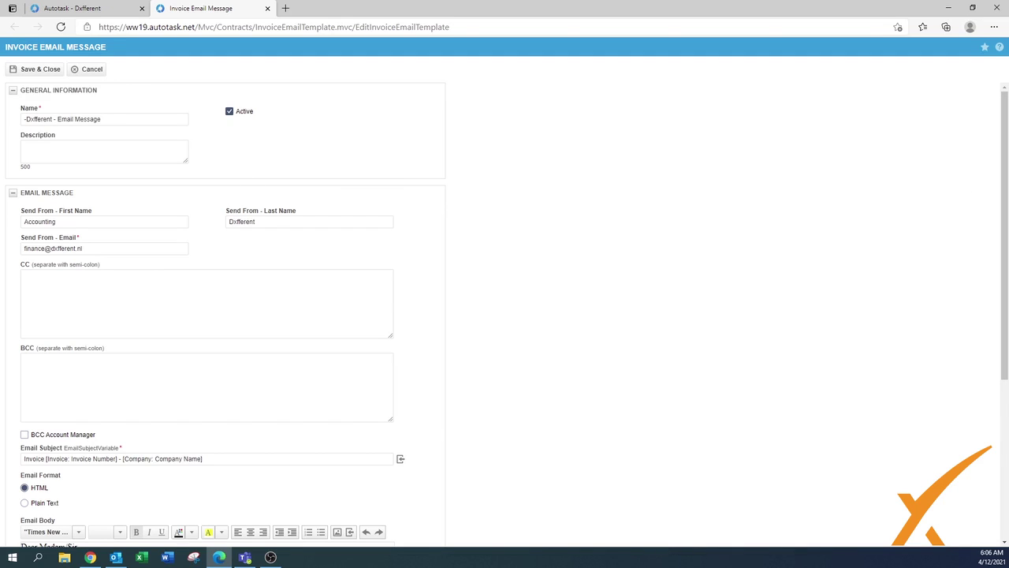
{"action": "left_click", "coordinate": [52, 70]}
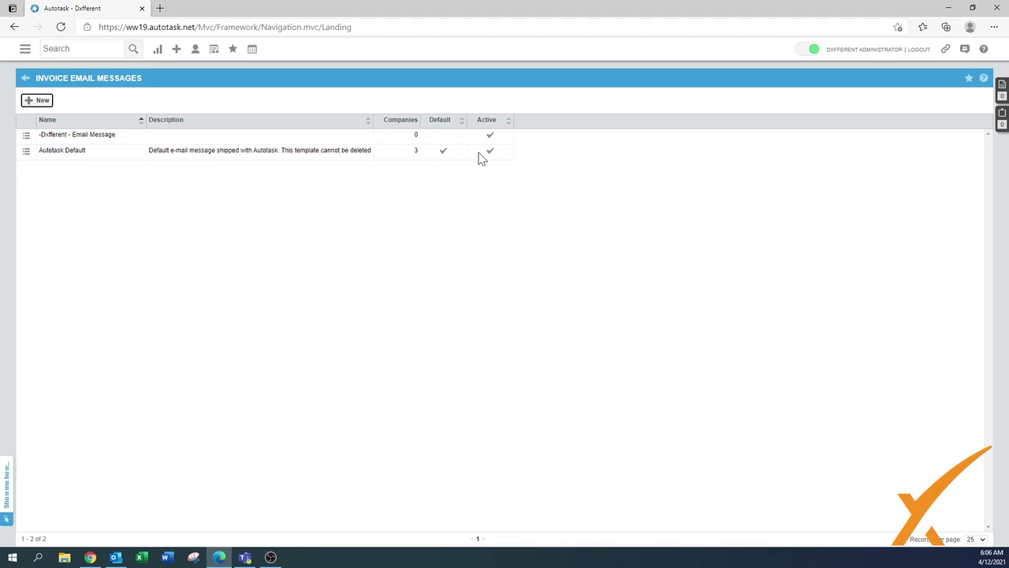
Step: Make -Dxfferent - Email Message the default, confirming the move of all 3 companies to it
{"action": "left_click", "coordinate": [26, 137]}
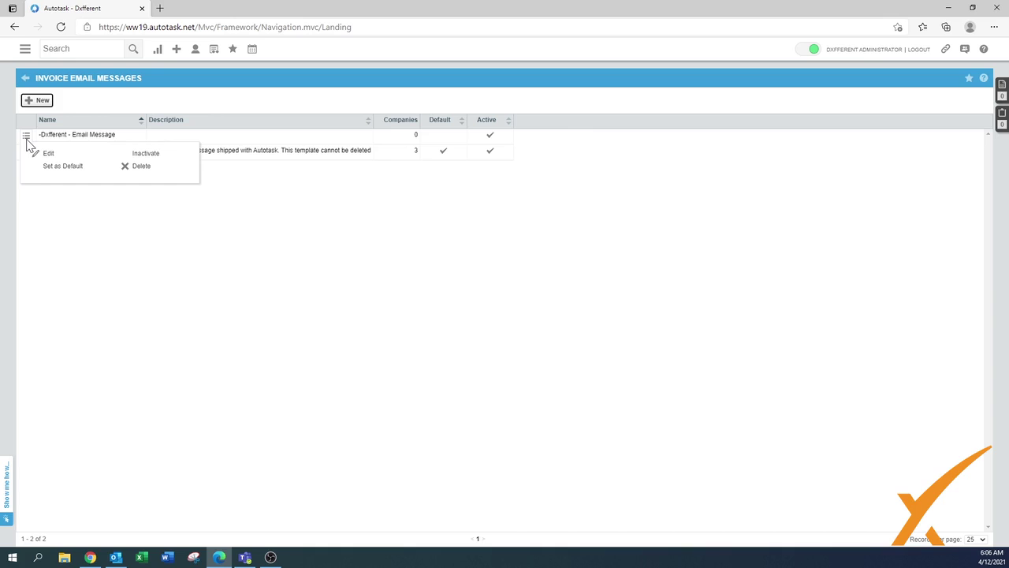
{"action": "left_click", "coordinate": [71, 170]}
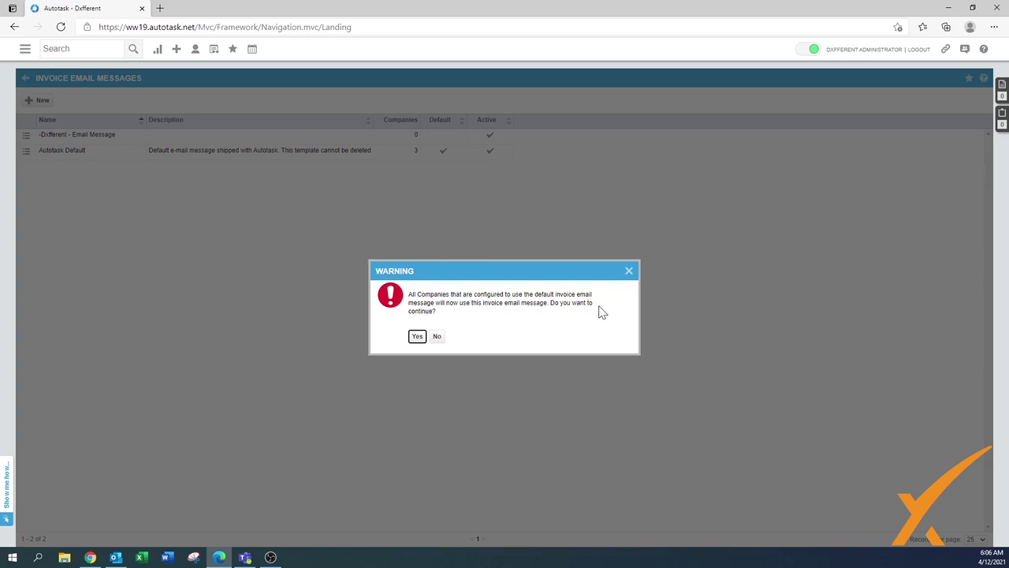
{"action": "left_click", "coordinate": [416, 337]}
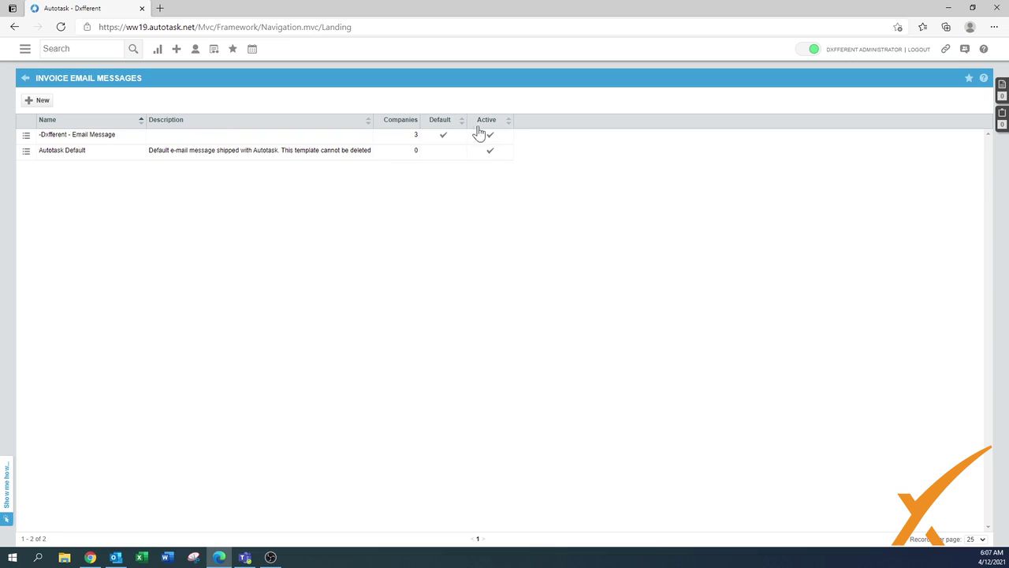
Step: Reopen the -Dxfferent - Email Message template for editing with the cursor in its Email Body
{"action": "left_click", "coordinate": [26, 136]}
{"action": "left_click", "coordinate": [47, 155]}
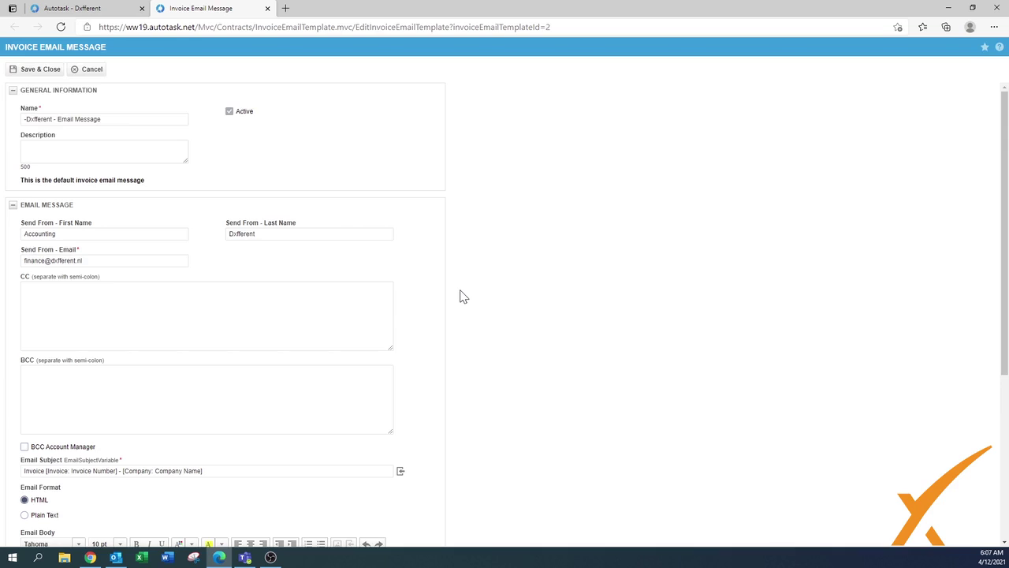
{"action": "scroll", "coordinate": [463, 297], "scroll_direction": "down", "scroll_amount": 3}
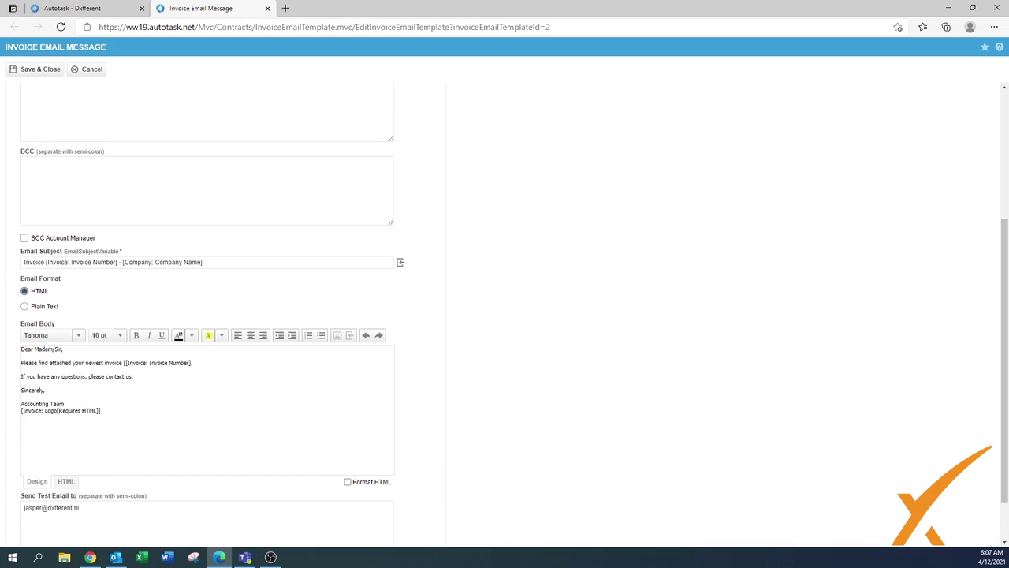
{"action": "left_click", "coordinate": [23, 383]}
{"action": "left_click", "coordinate": [351, 338]}
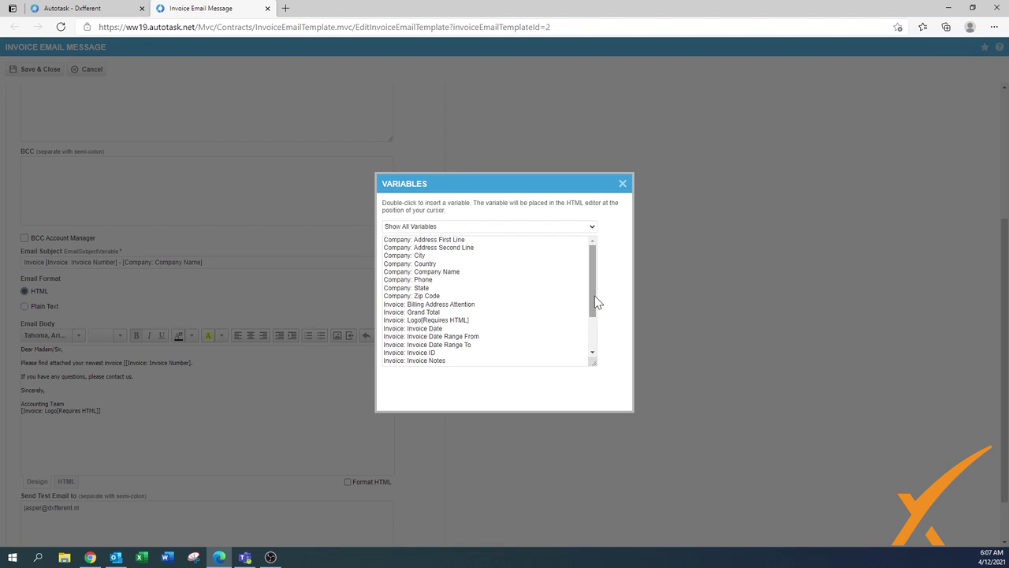
{"action": "left_click_drag", "start_coordinate": [594, 296], "coordinate": [592, 351]}
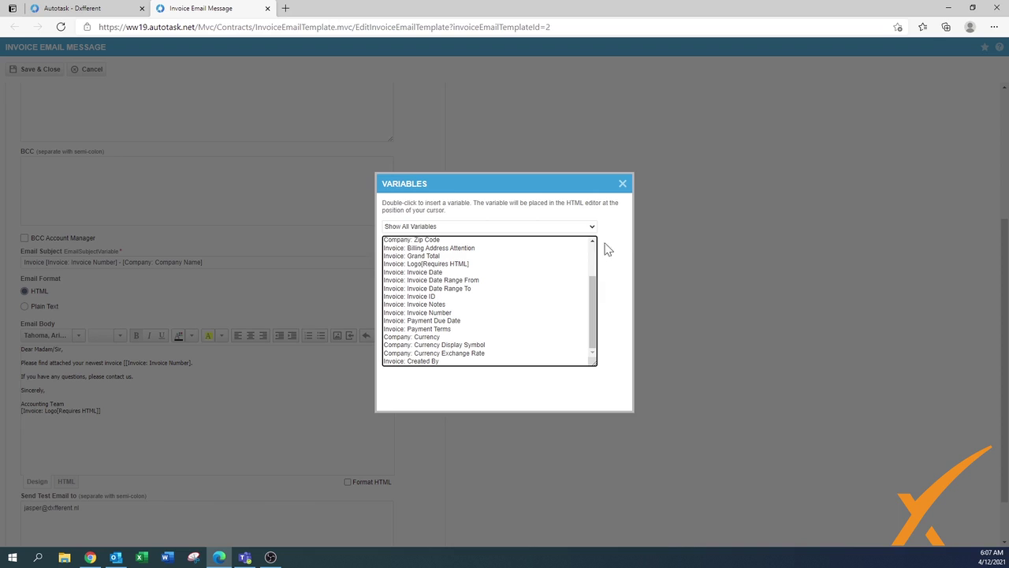
{"action": "left_click", "coordinate": [622, 183]}
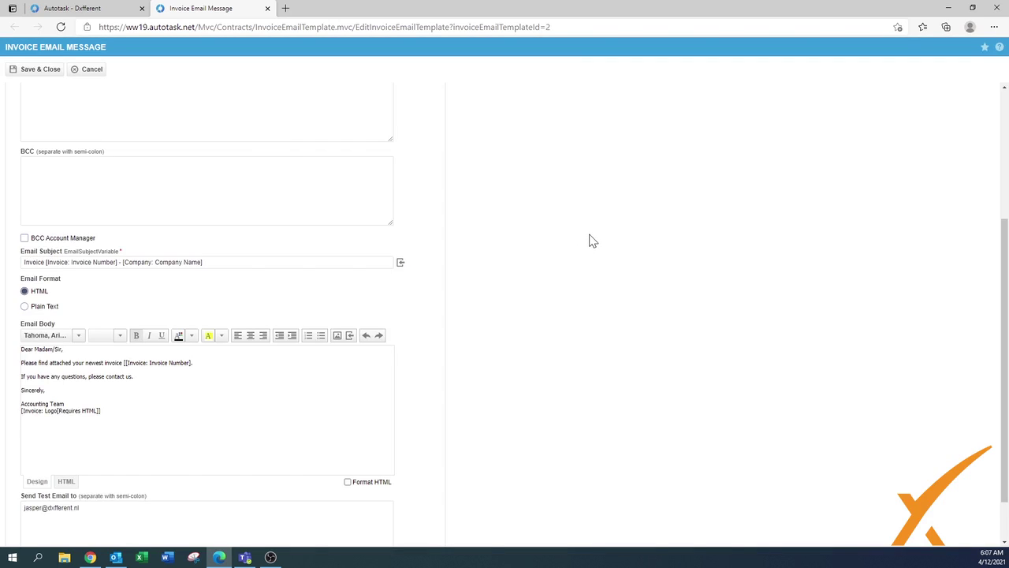